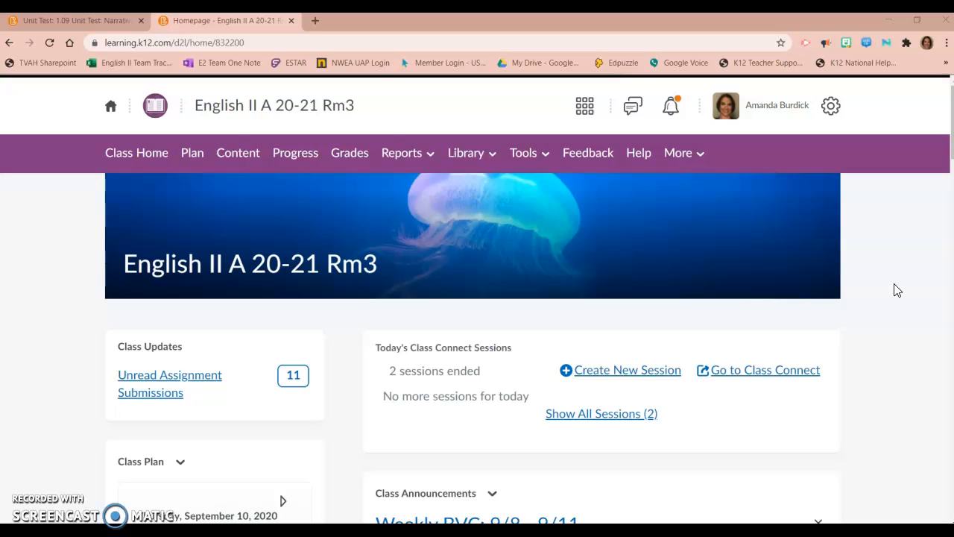
Open the 2.12 Unit Test: Theme and Characters - Part 1 from the course content and start an editable copy of it
mouse_move(803, 244)
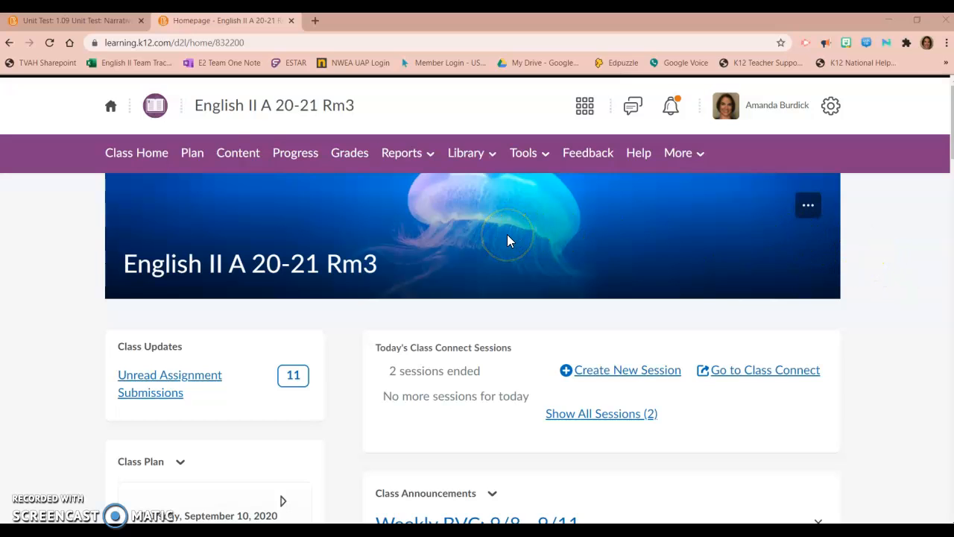
left_click(239, 157)
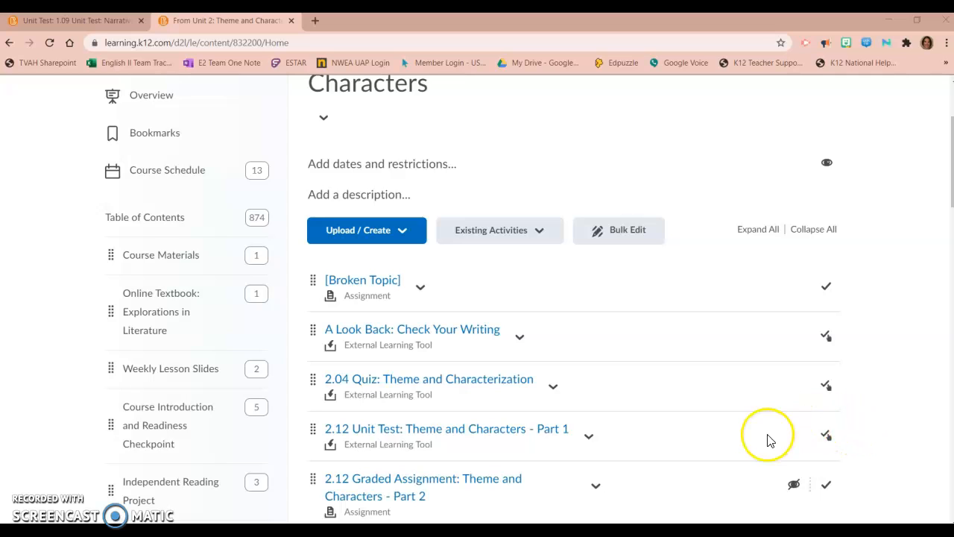
left_click(462, 431)
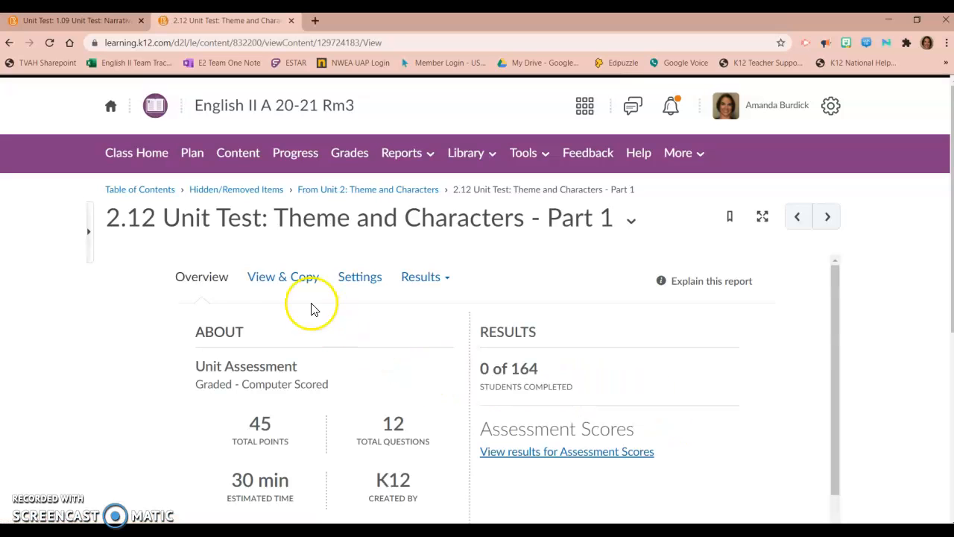
left_click(283, 278)
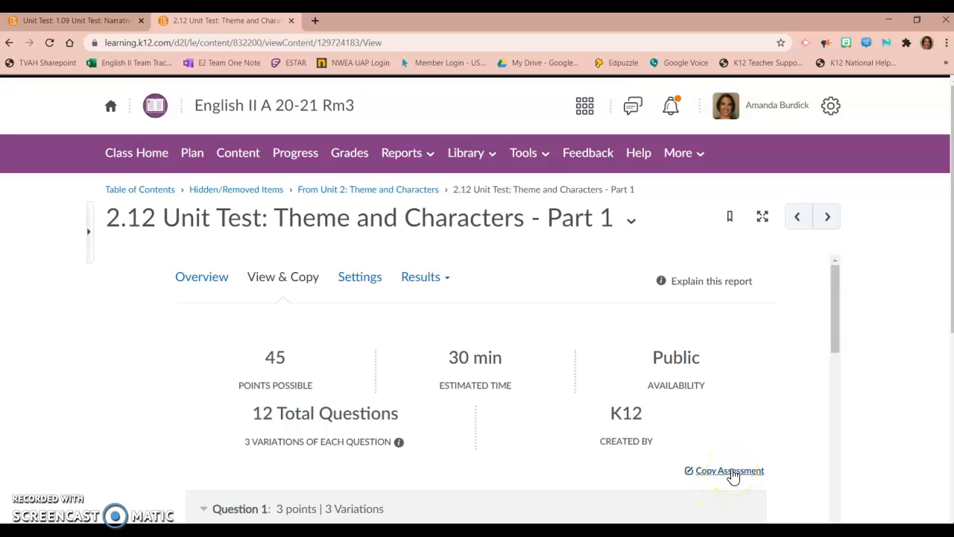
left_click(730, 473)
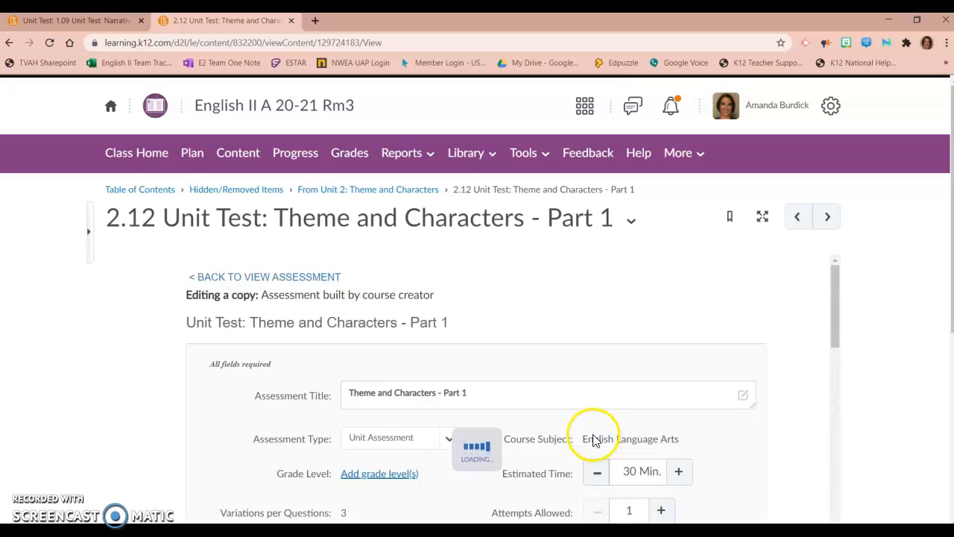
Title the copy "Theme and Characters - Part 1 - Version 1" and assign it to 10th Grade
left_click(473, 330)
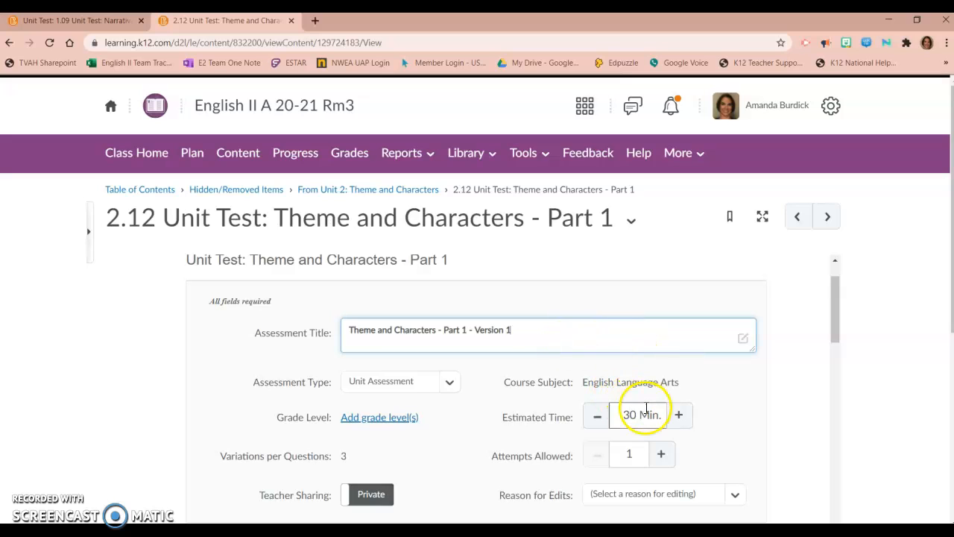
scroll(385, 383, "down", 1)
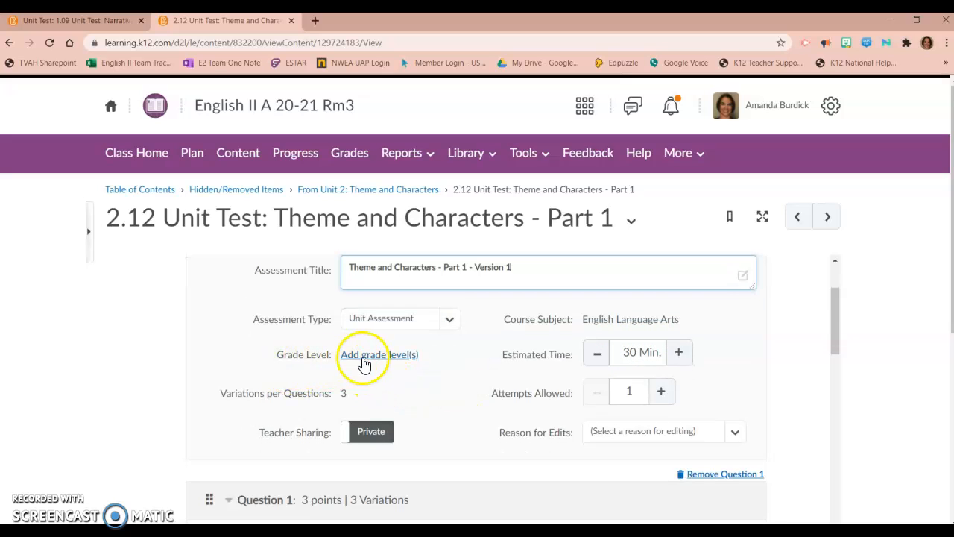
left_click(380, 357)
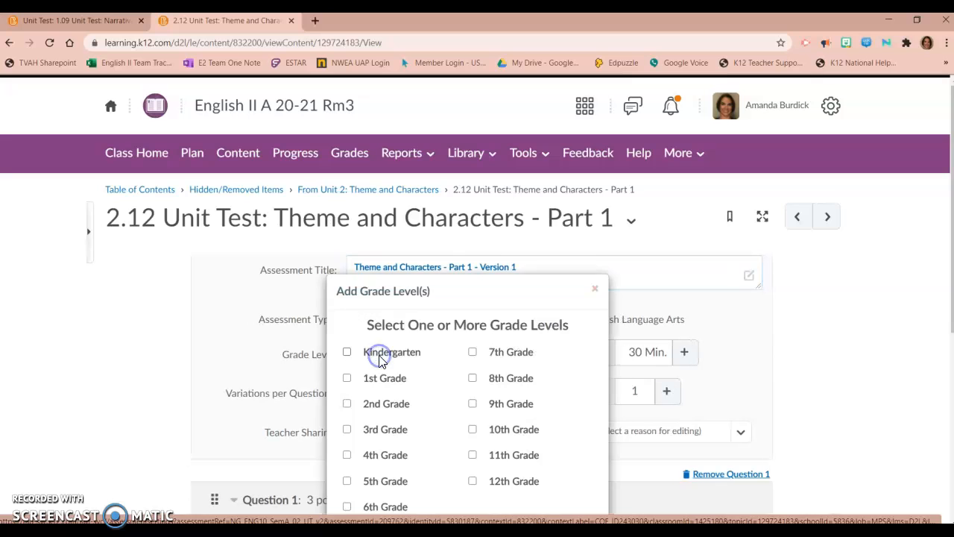
left_click(472, 429)
scroll(493, 298, "down", 1)
scroll(493, 304, "down", 3)
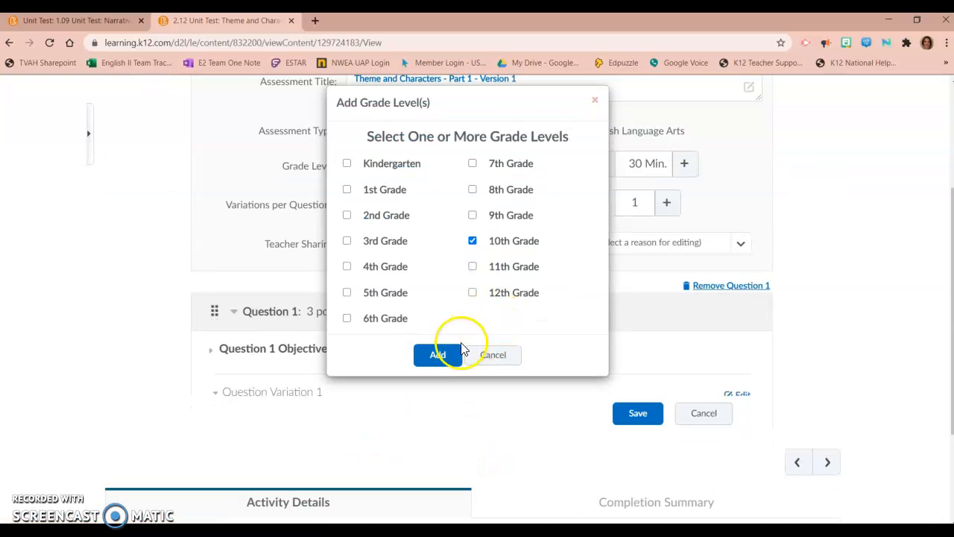
left_click(438, 353)
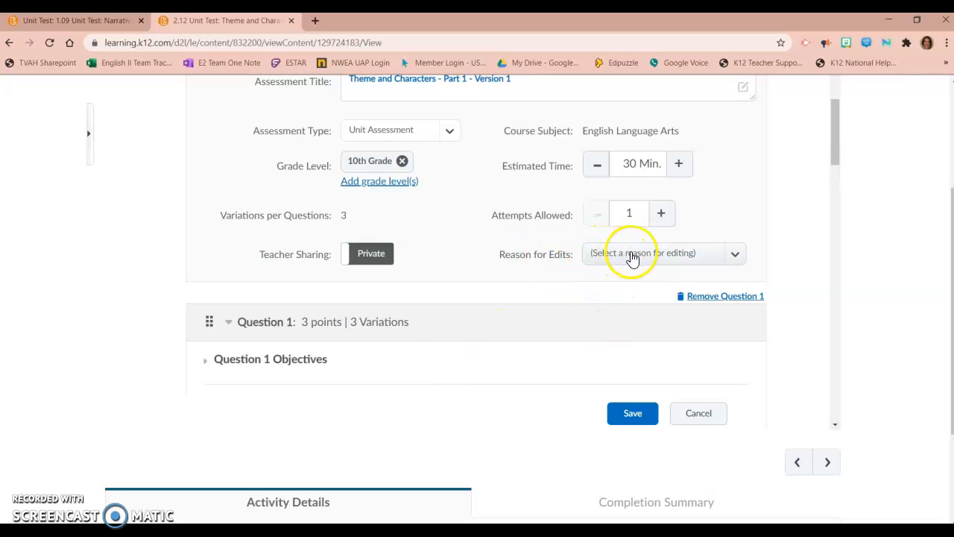
Review the available reasons for edits and the variations per question setting of the assessment copy
left_click(737, 256)
scroll(692, 362, "down", 1)
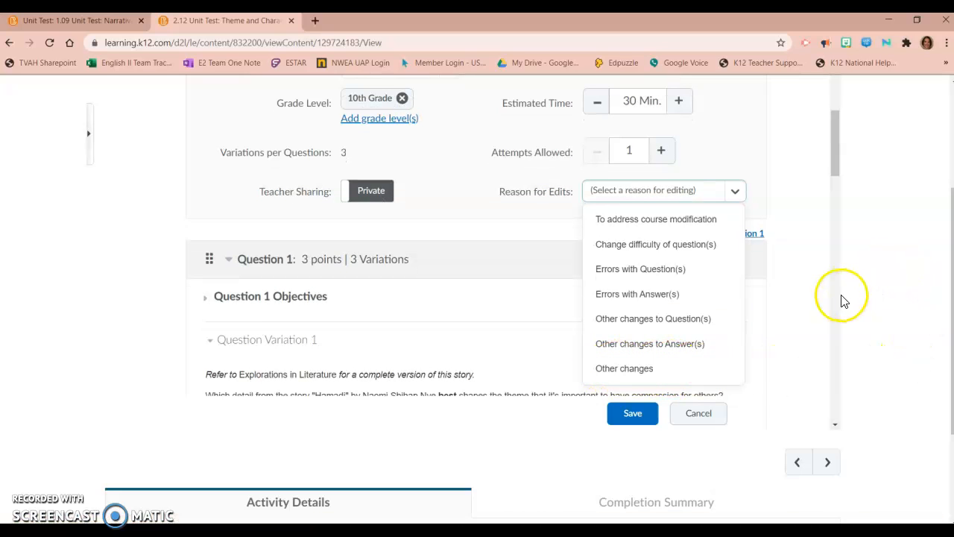
scroll(818, 306, "up", 3)
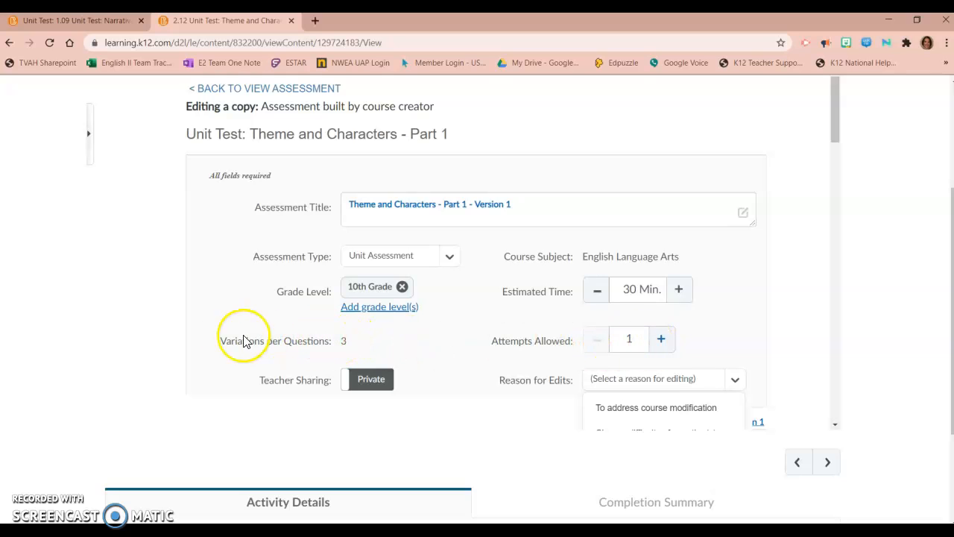
left_click(348, 341)
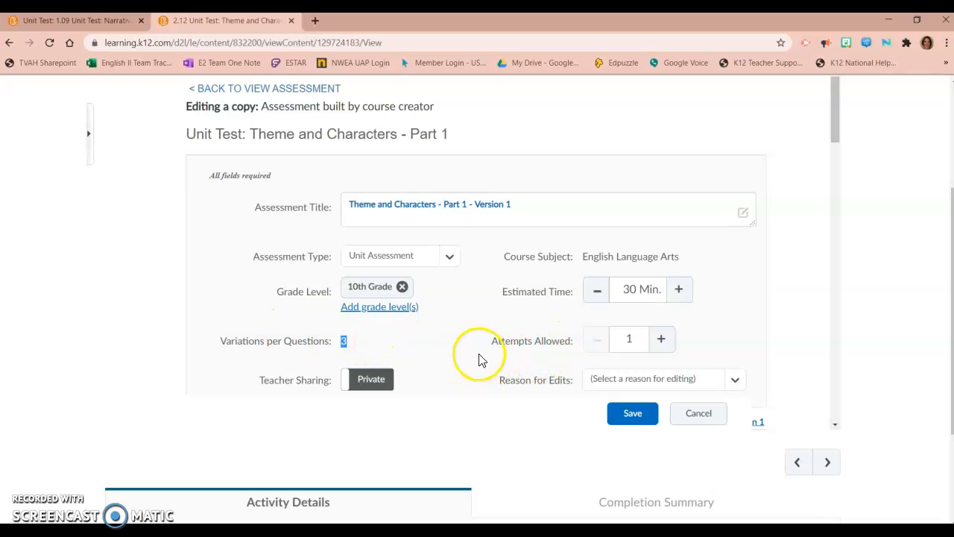
left_click(343, 340)
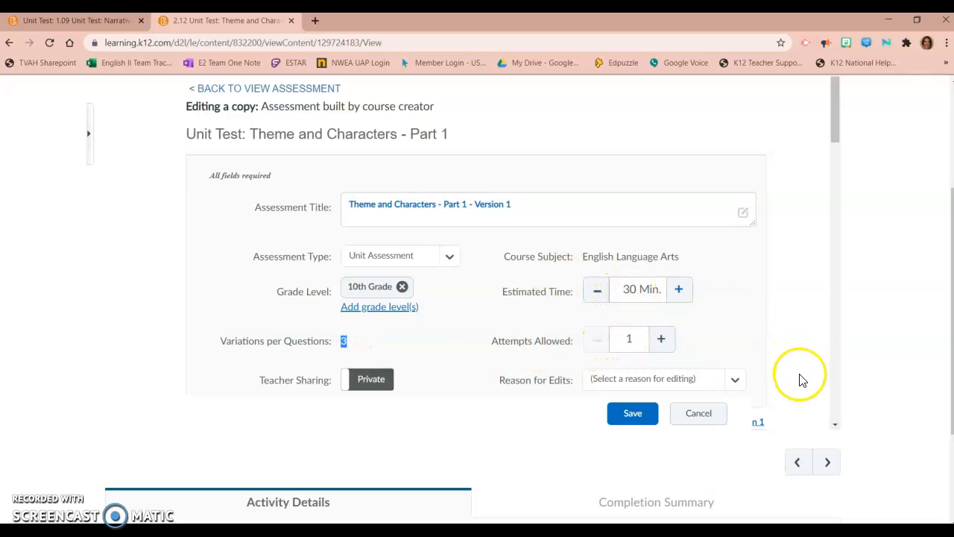
Try to save the assessment copy without selecting a reason for edits
scroll(799, 378, "down", 1)
left_click(632, 414)
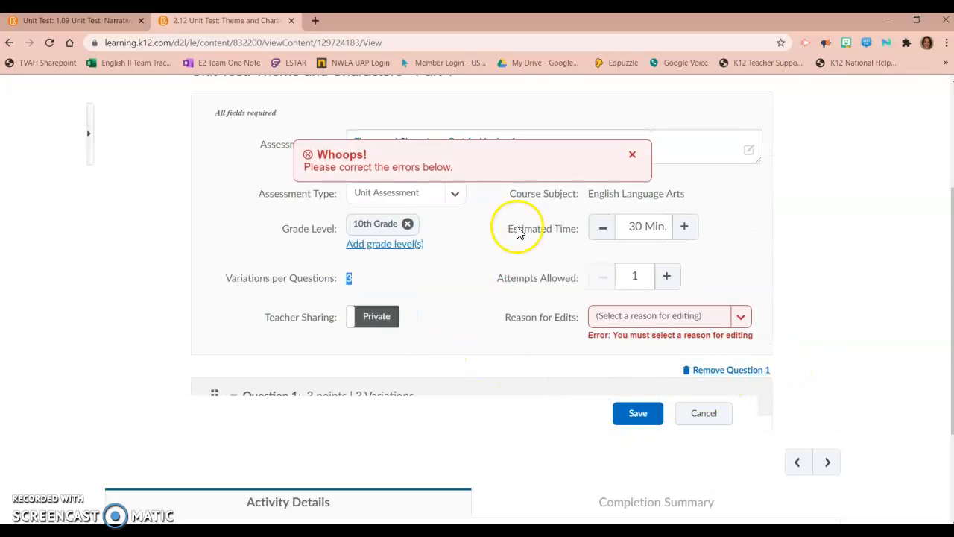
left_click(631, 154)
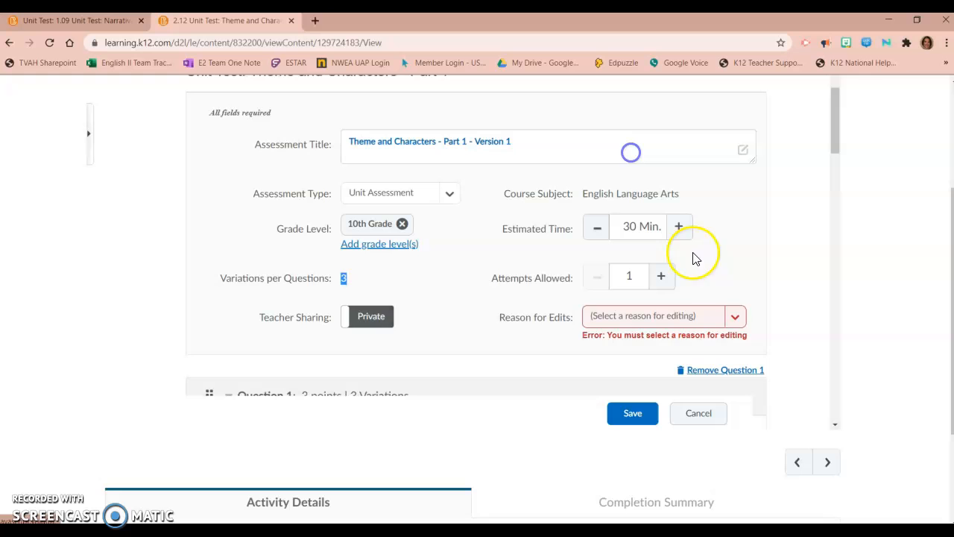
Set the reason for edits to Other changes and save the assessment copy with student access on
left_click(730, 316)
scroll(639, 415, "down", 1)
scroll(643, 389, "down", 1)
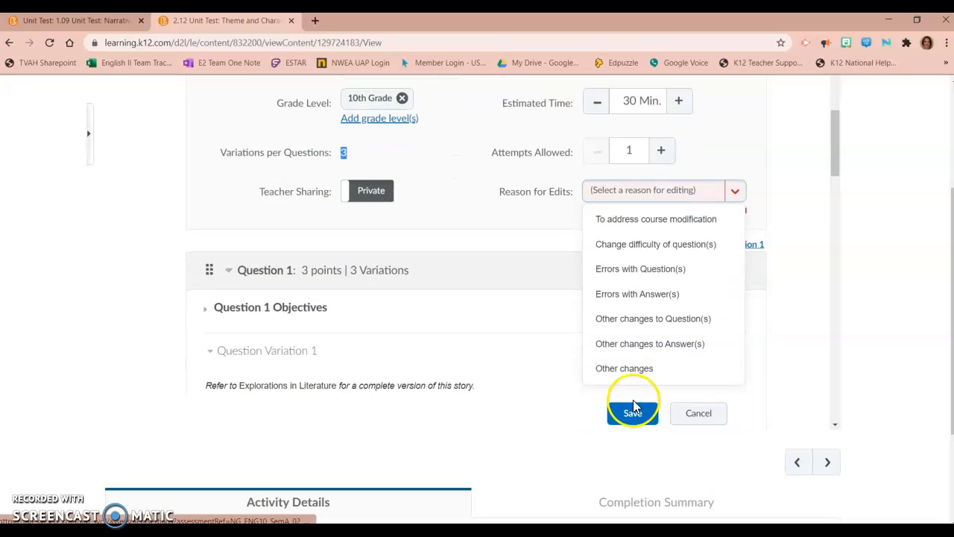
left_click(629, 367)
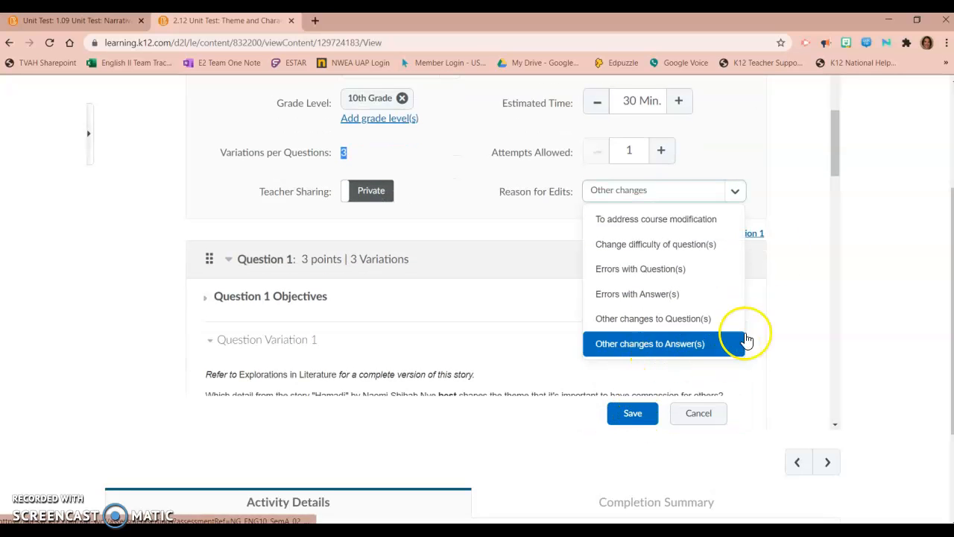
left_click(792, 237)
left_click(633, 414)
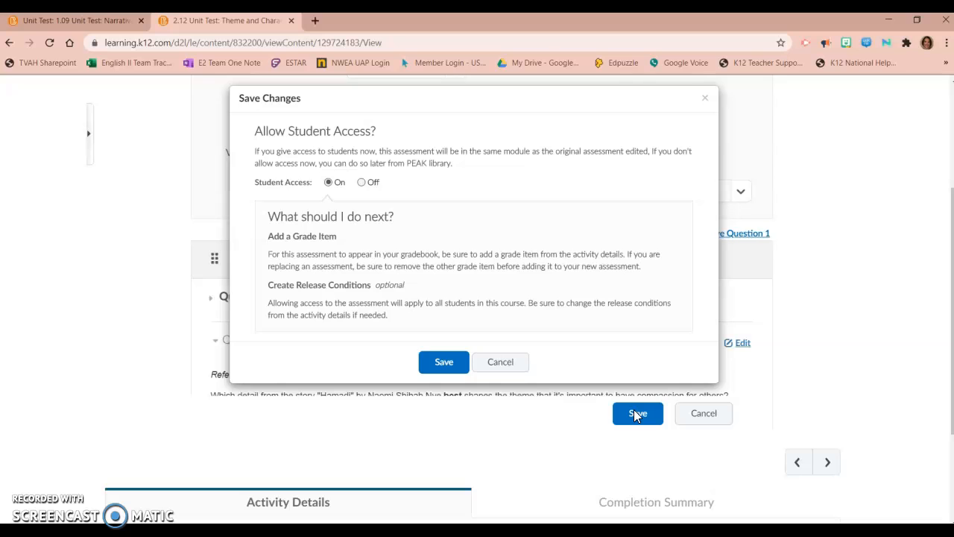
left_click(443, 362)
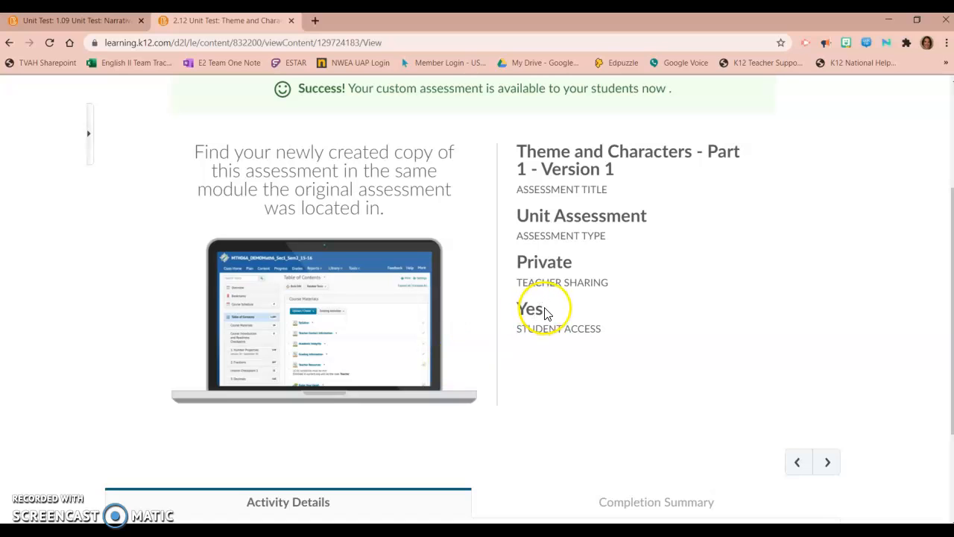
Examine the saved copy's summary and the activity details, including where a grade item is added
scroll(547, 307, "up", 1)
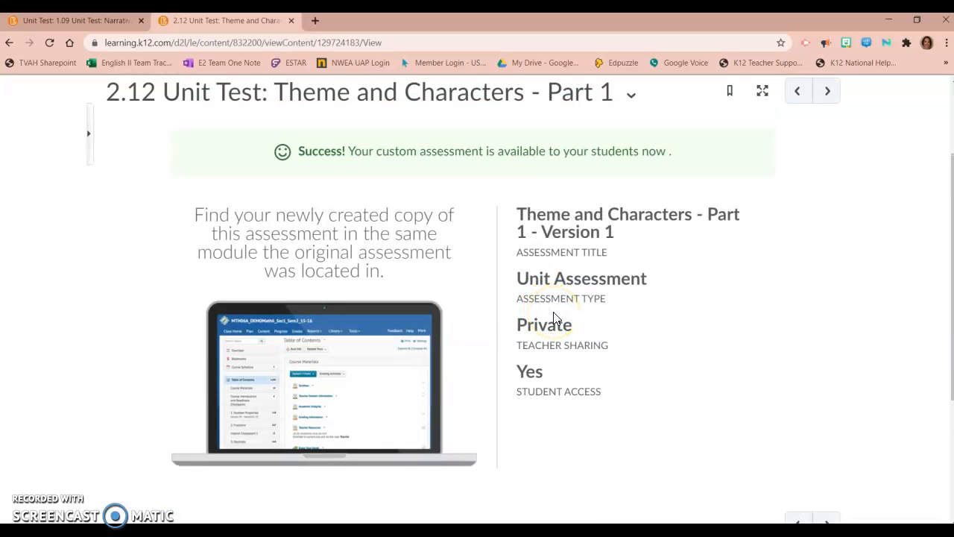
scroll(550, 307, "down", 1)
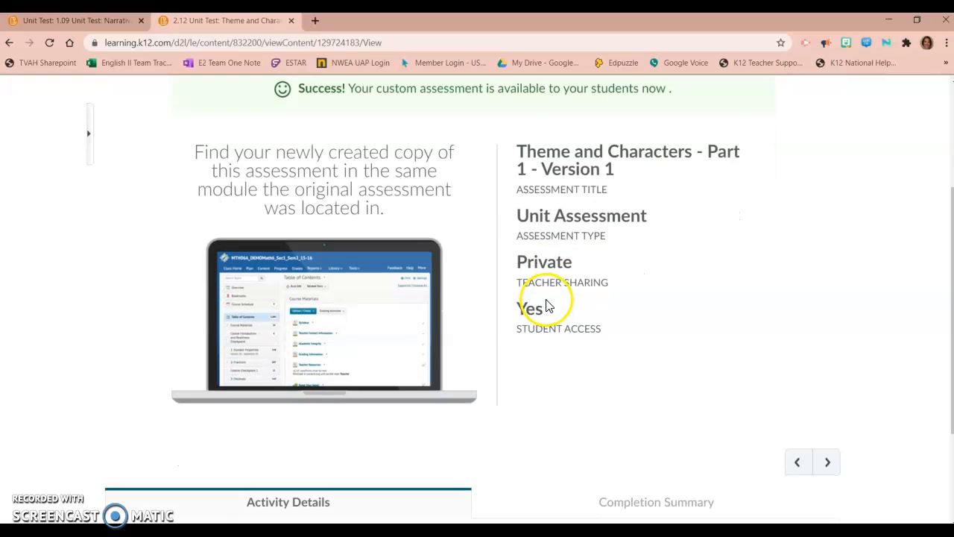
scroll(547, 307, "down", 2)
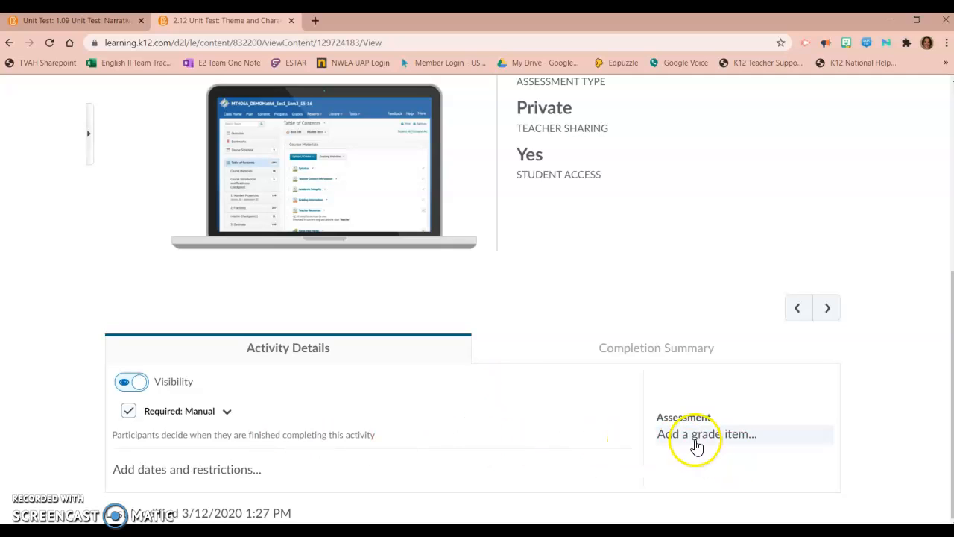
scroll(468, 438, "up", 5)
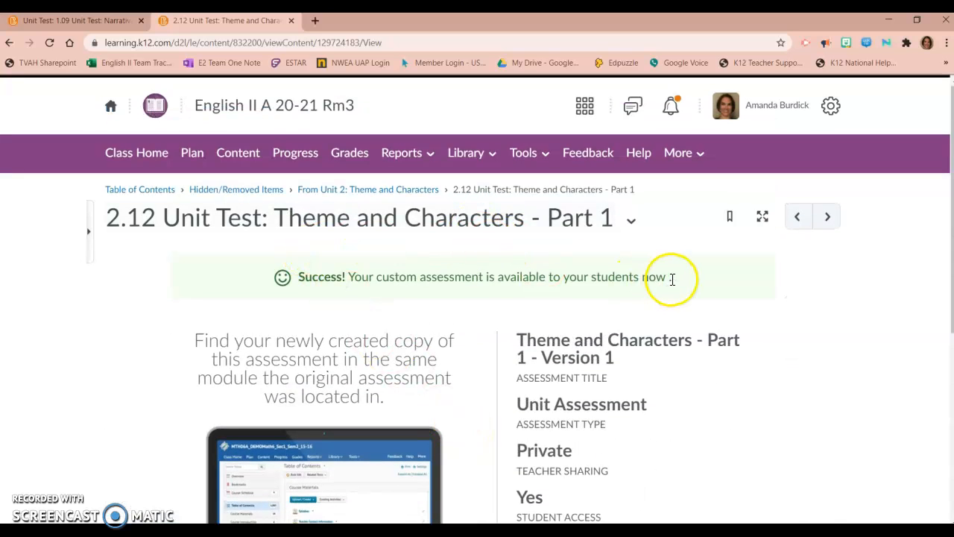
Return to the From Unit 2: Theme and Characters module and locate the Version 1 copy of the unit test
left_click(391, 190)
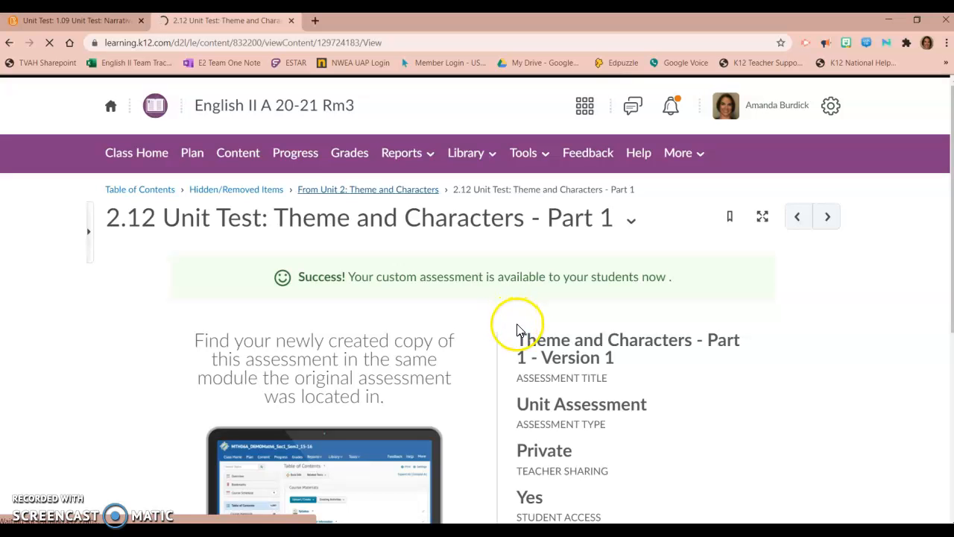
scroll(548, 389, "down", 8)
scroll(547, 391, "down", 6)
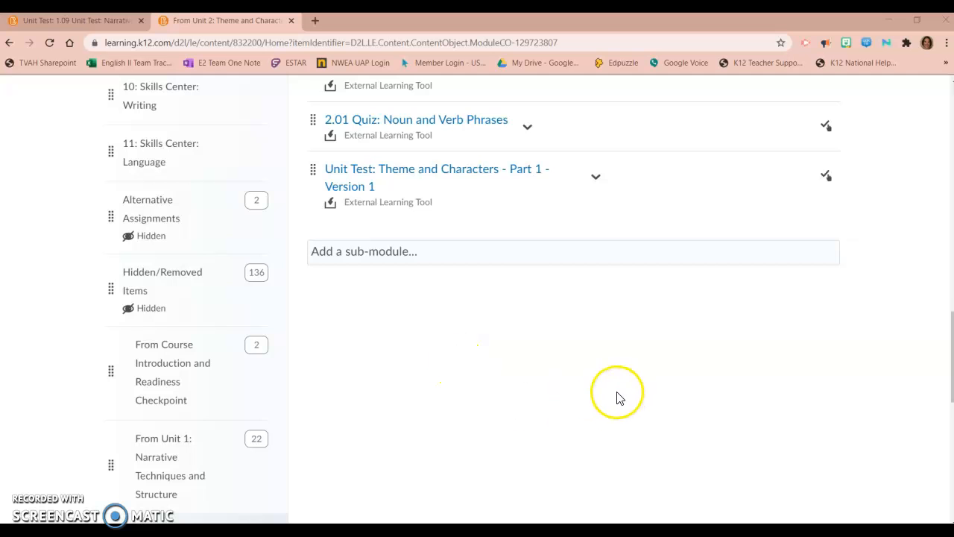
scroll(615, 398, "up", 1)
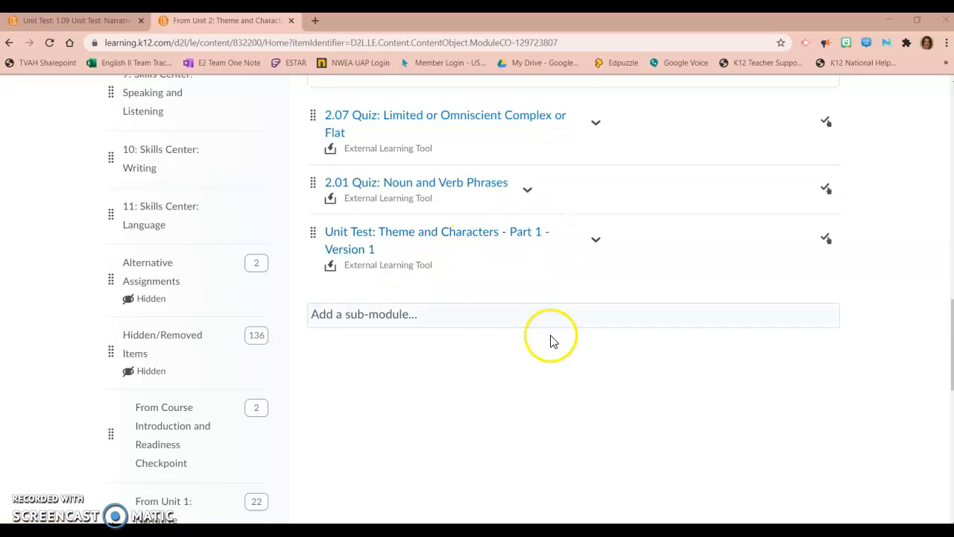
scroll(554, 396, "up", 1)
scroll(557, 401, "up", 1)
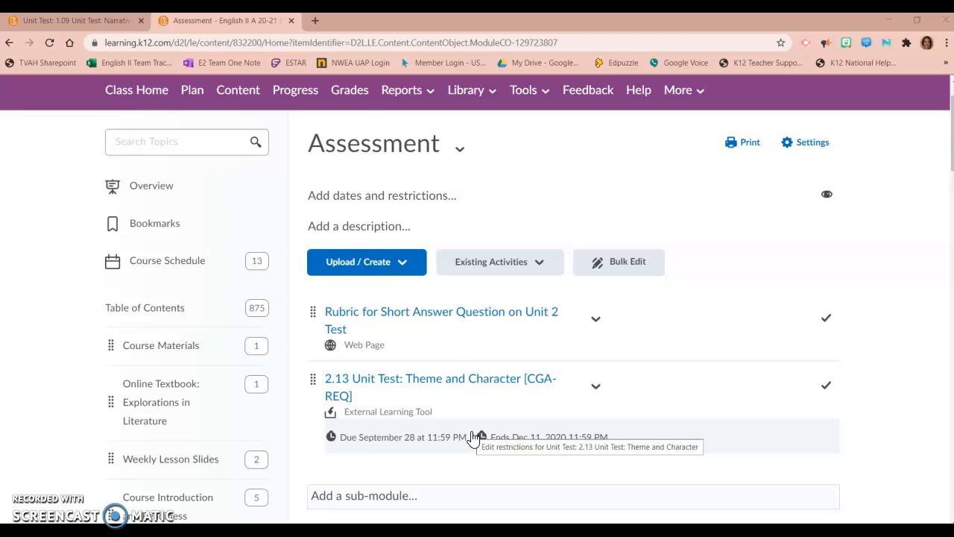
Open the 2.13 Unit Test: Theme and Character [CGA-REQ] for editing and go to the end of its question list
left_click(419, 380)
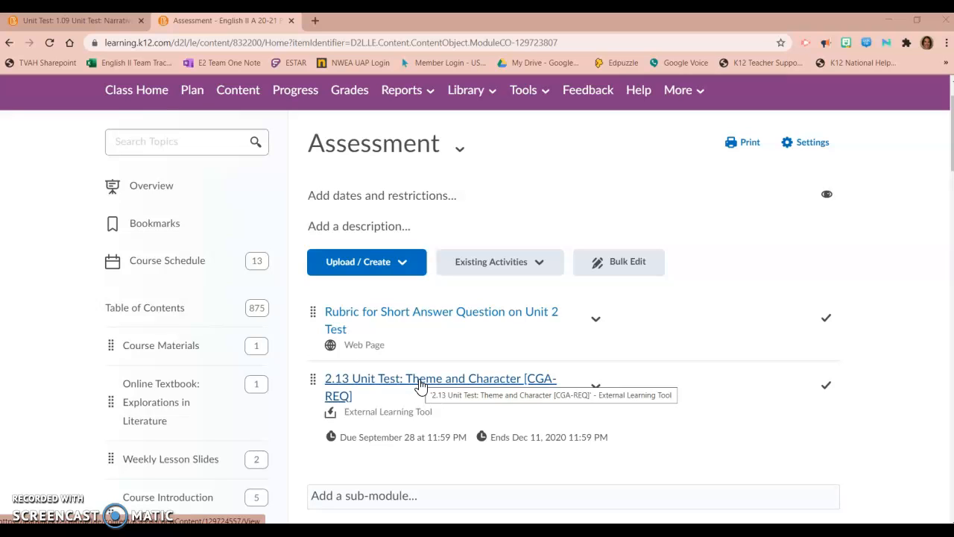
left_click(366, 381)
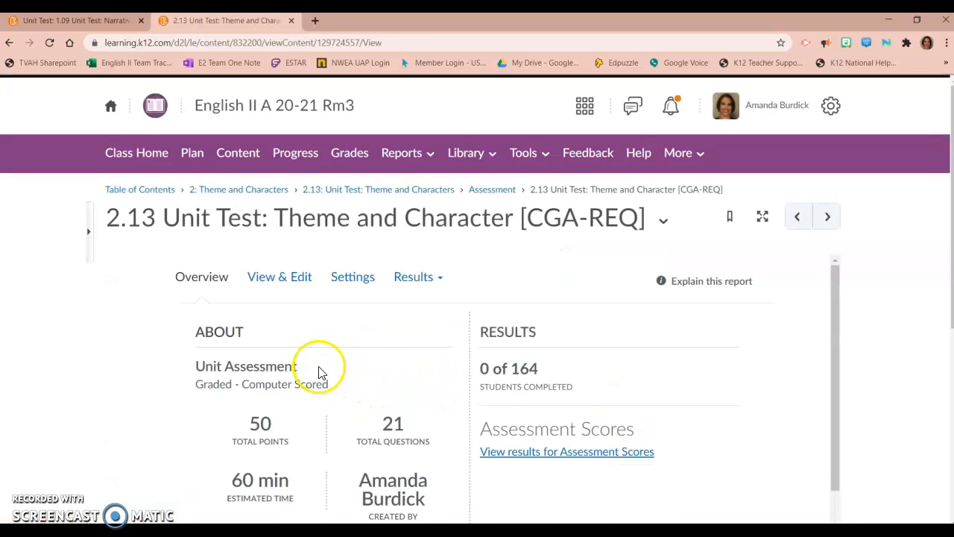
left_click(280, 278)
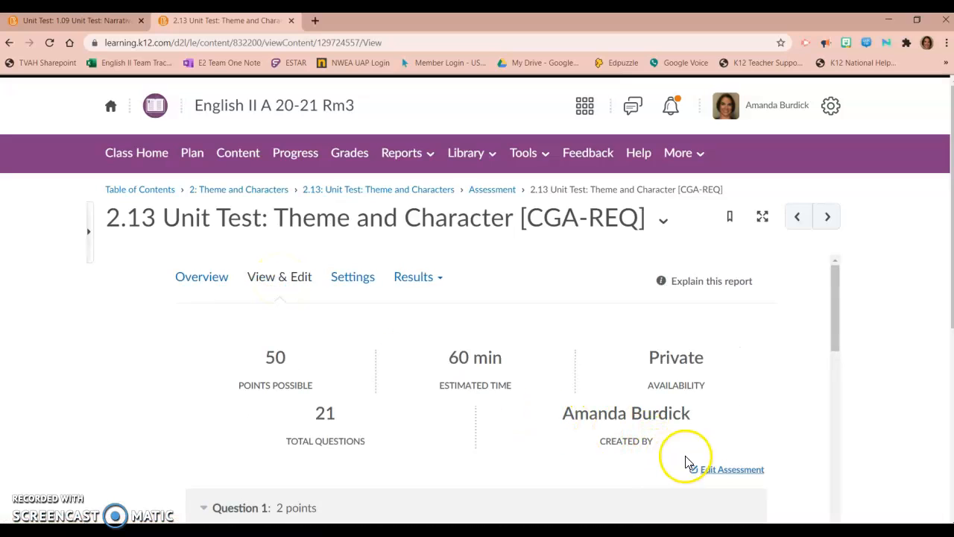
left_click(734, 470)
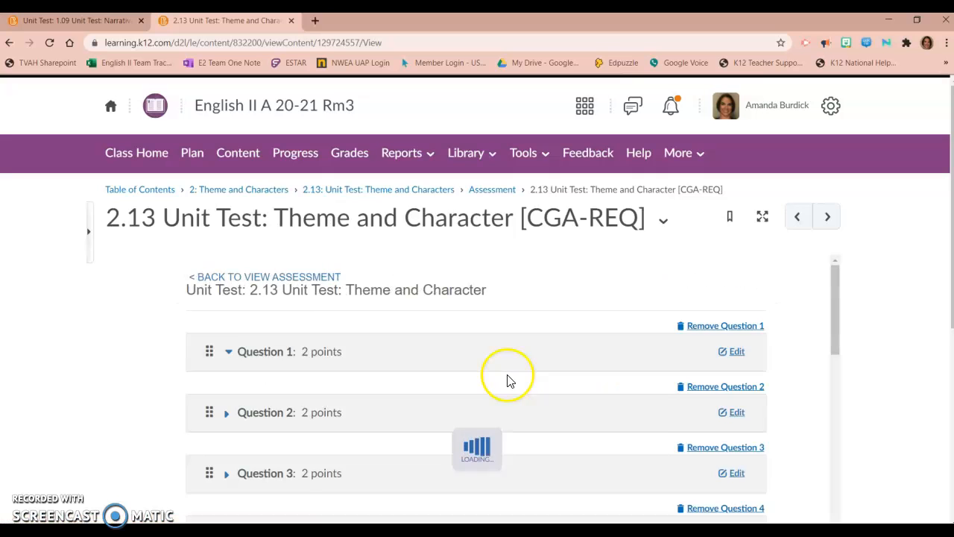
scroll(579, 355, "down", 10)
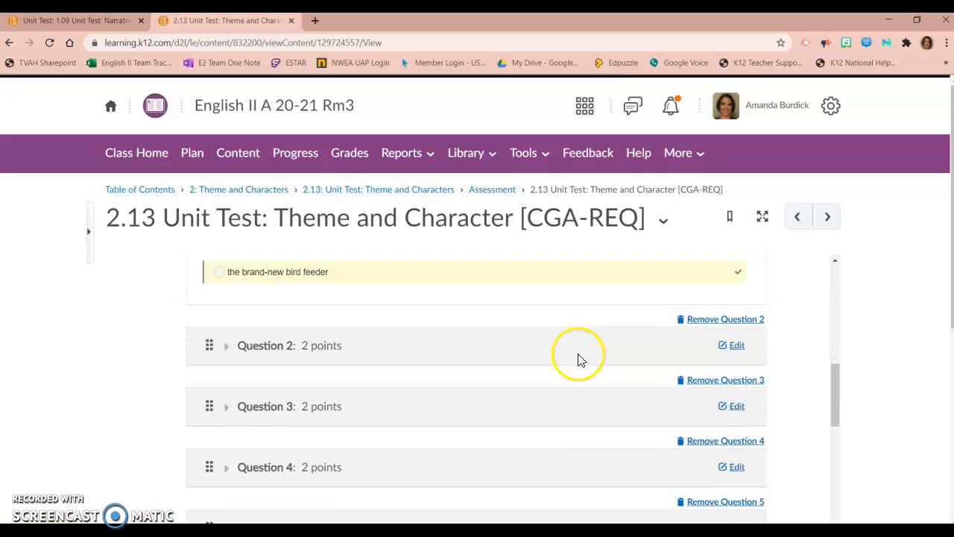
scroll(579, 359, "down", 13)
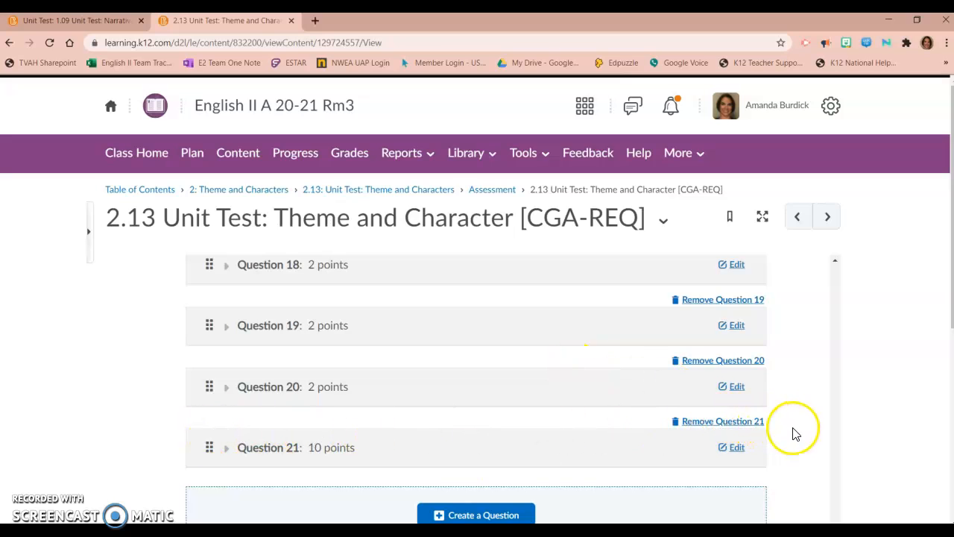
scroll(784, 439, "down", 3)
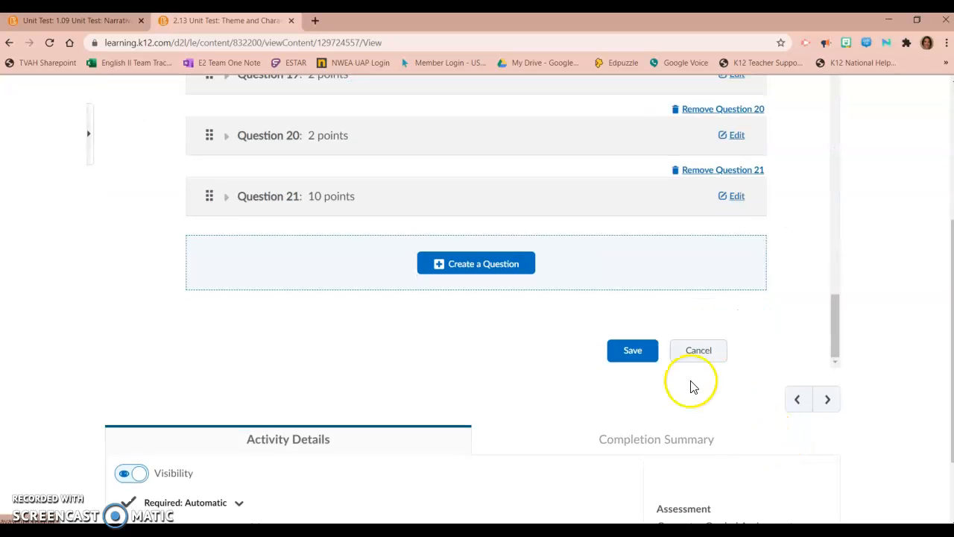
Try to save the customized 2.13 Unit Test while leaving the editor, and cancel at the notice about notifying students
left_click(630, 351)
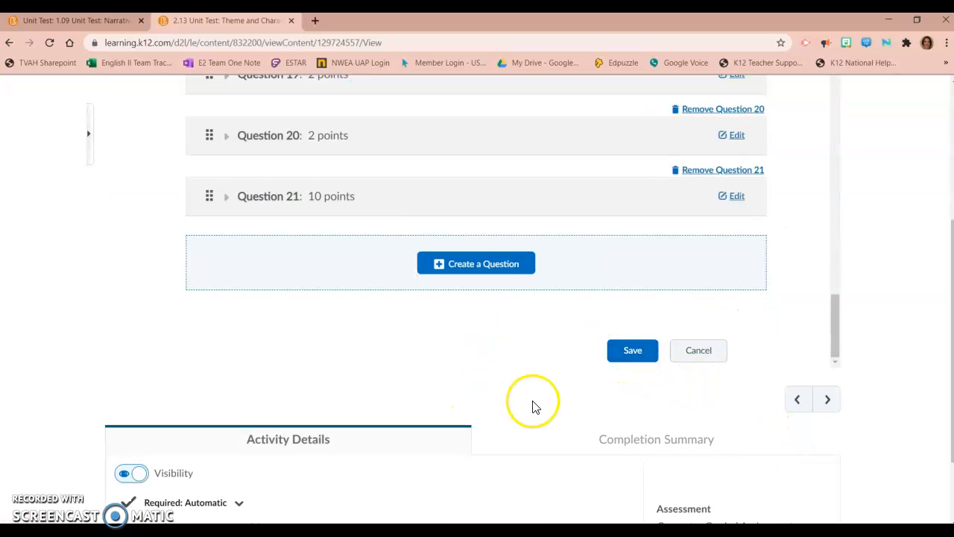
scroll(536, 405, "up", 6)
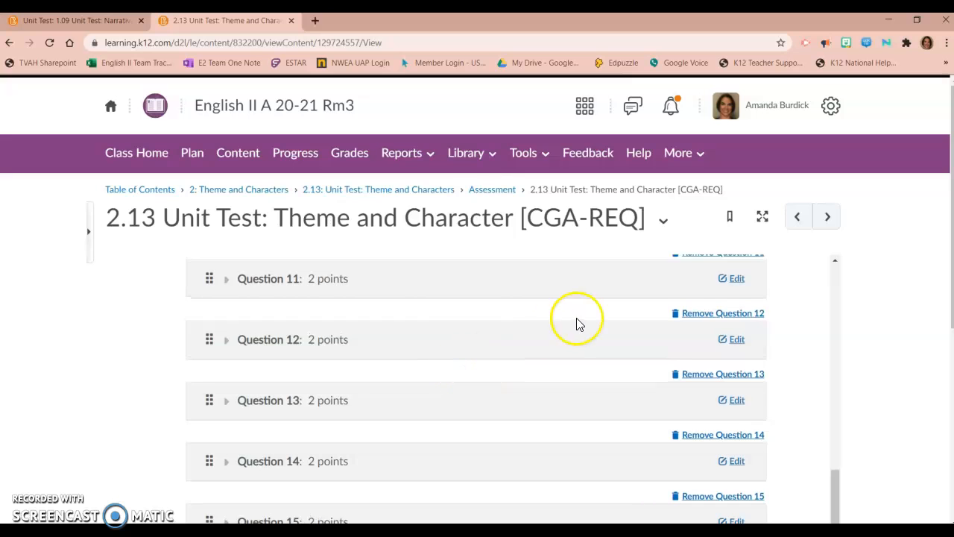
scroll(371, 347, "up", 1)
scroll(291, 341, "up", 10)
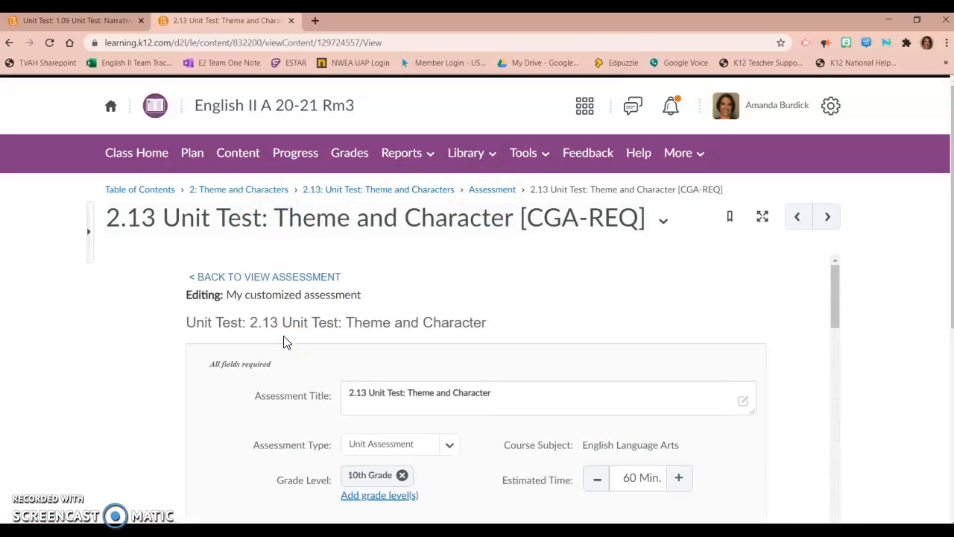
left_click(273, 278)
left_click(439, 376)
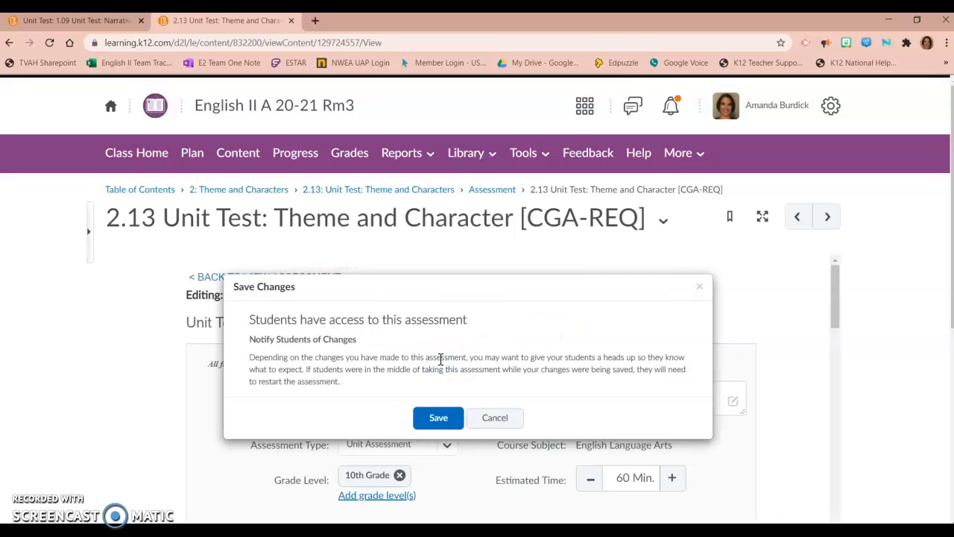
left_click(476, 421)
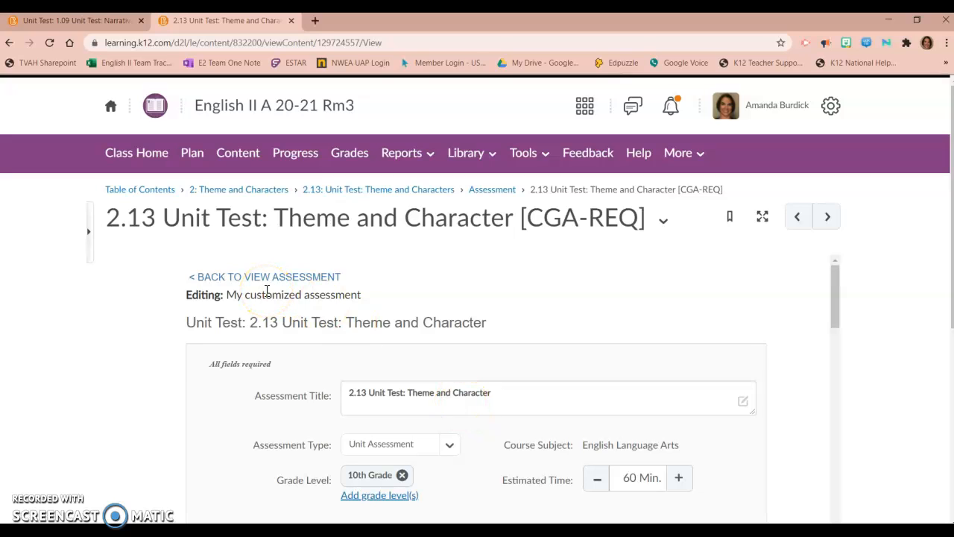
Go back to the assessment view, exiting the editor without saving the changes
left_click(215, 276)
left_click(436, 364)
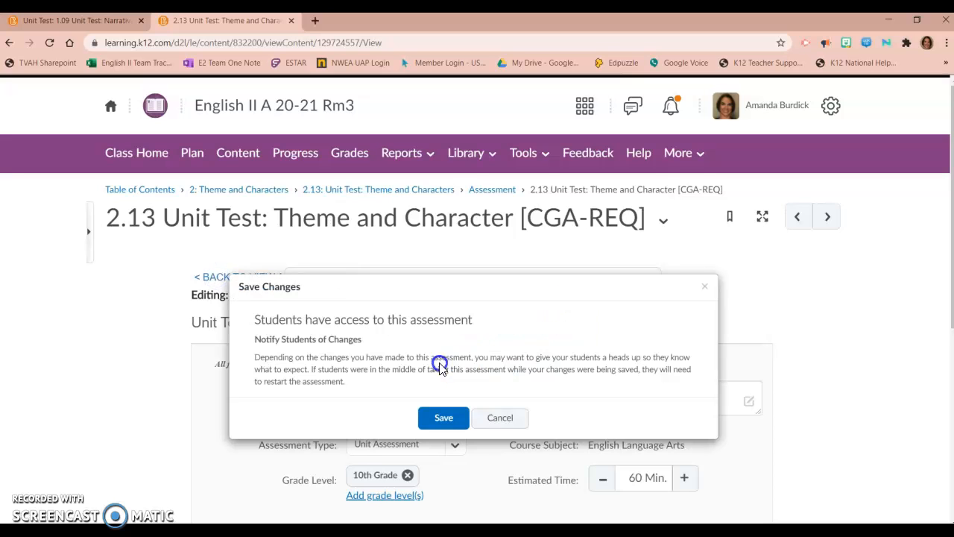
left_click(506, 420)
left_click(305, 277)
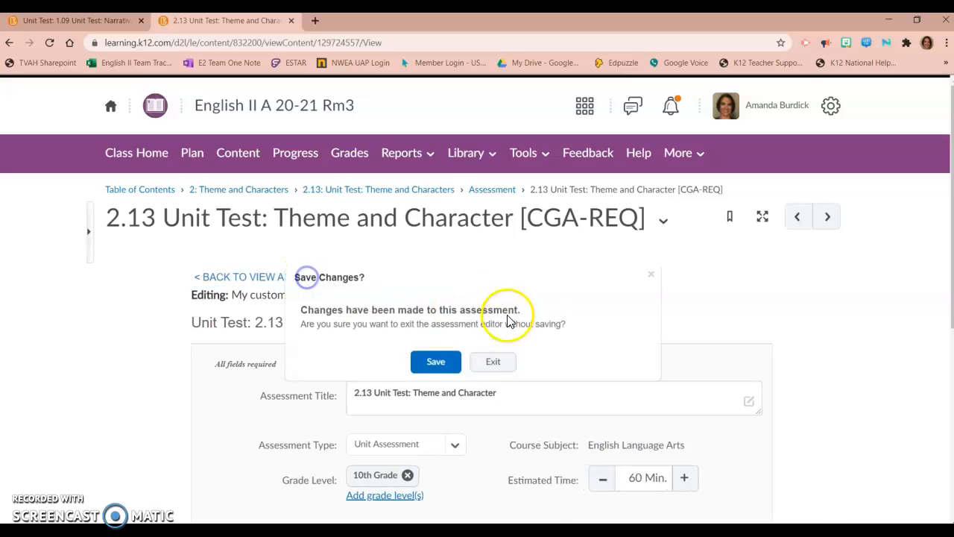
left_click(493, 364)
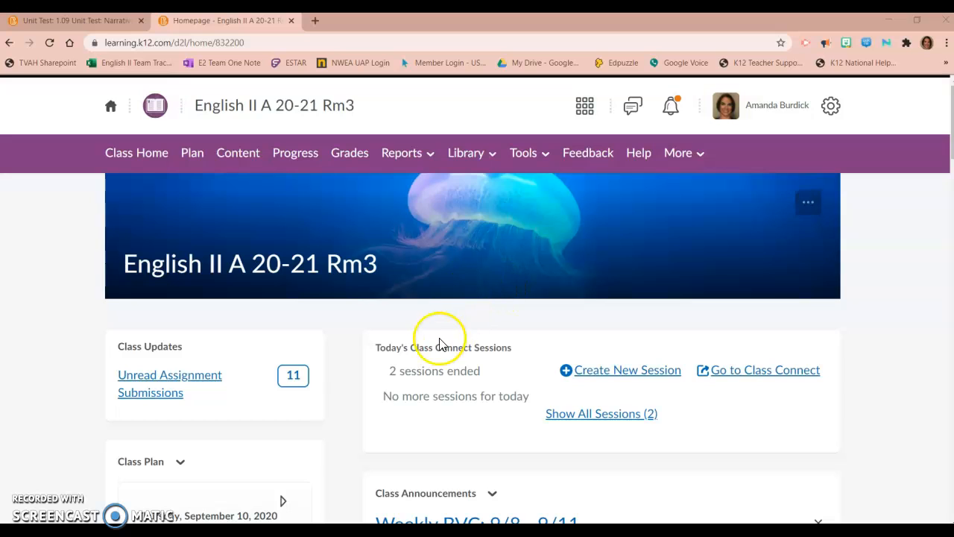
Open the 2.13 Unit Test: Theme and Characters - Demo from the From Unit 2 module and start a copy of it
left_click(238, 155)
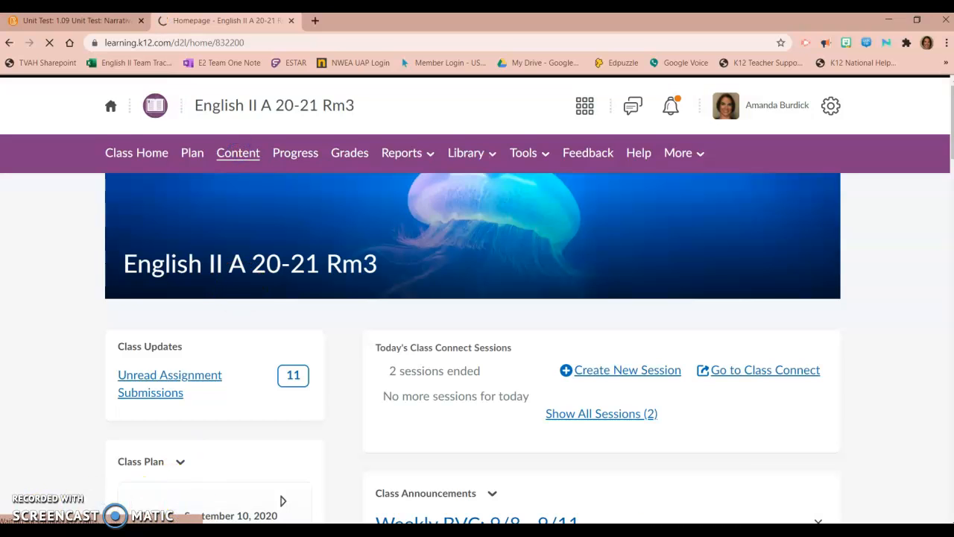
left_click(458, 511)
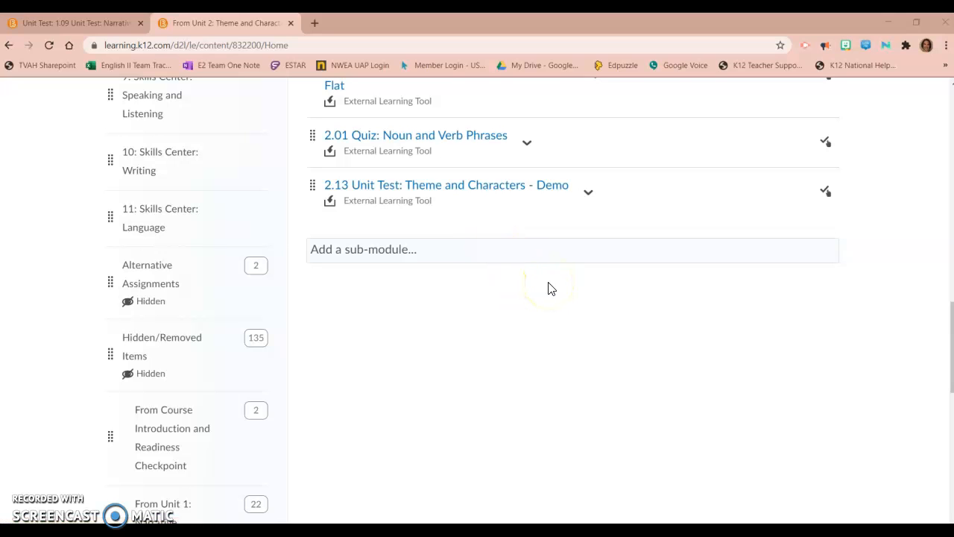
left_click(481, 188)
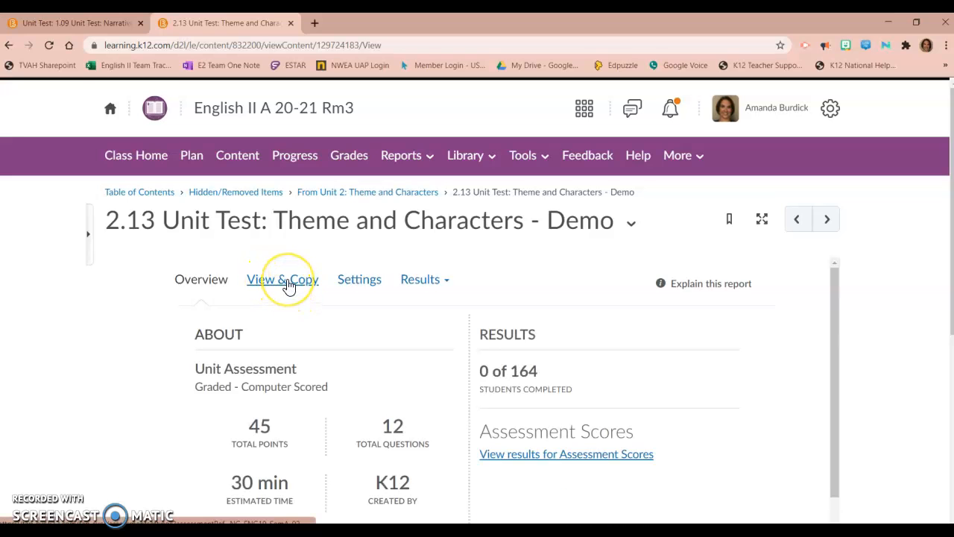
left_click(289, 286)
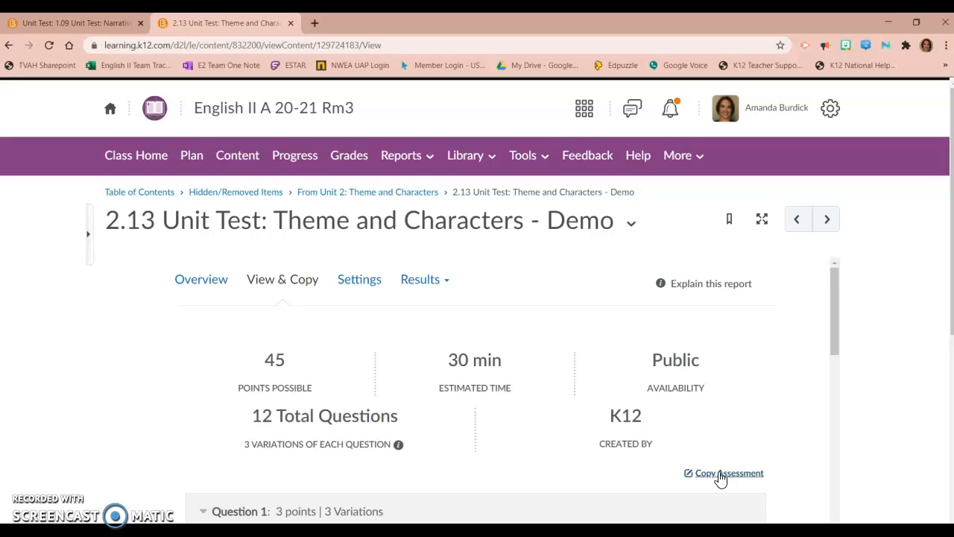
left_click(720, 476)
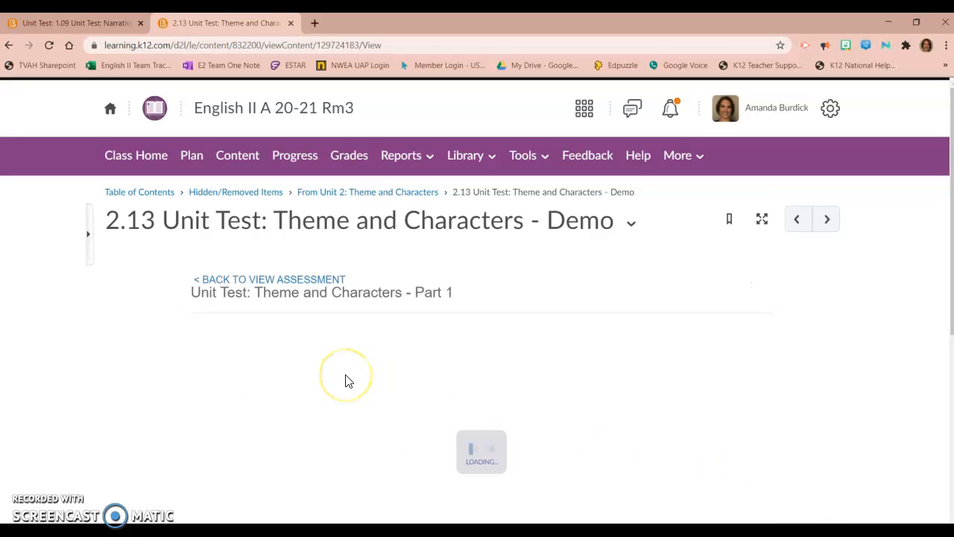
Change the copy's assessment title to "2.13 Unit Test: Theme and Characters - Demo - My copy"
scroll(526, 326, "down", 2)
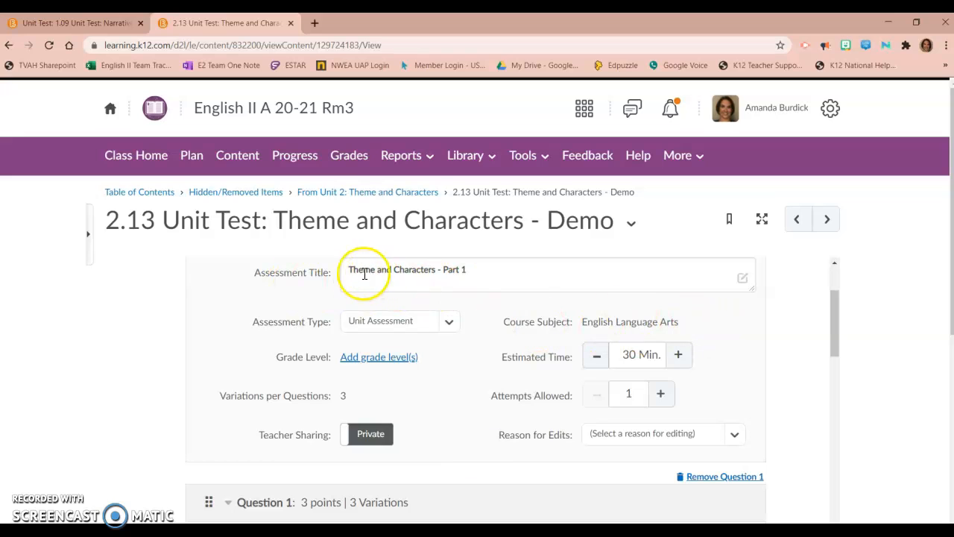
left_click(350, 270)
type("2.13 Unit Te")
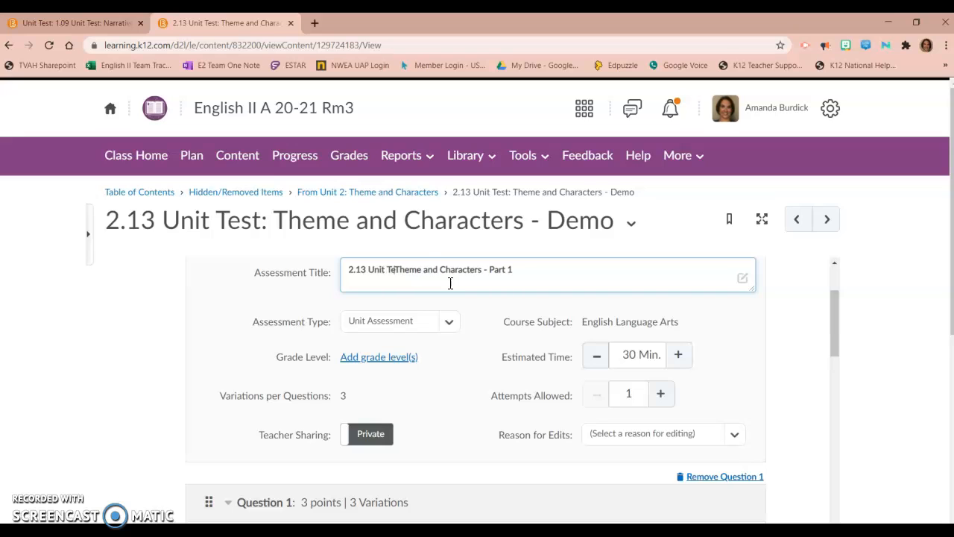
type("st:")
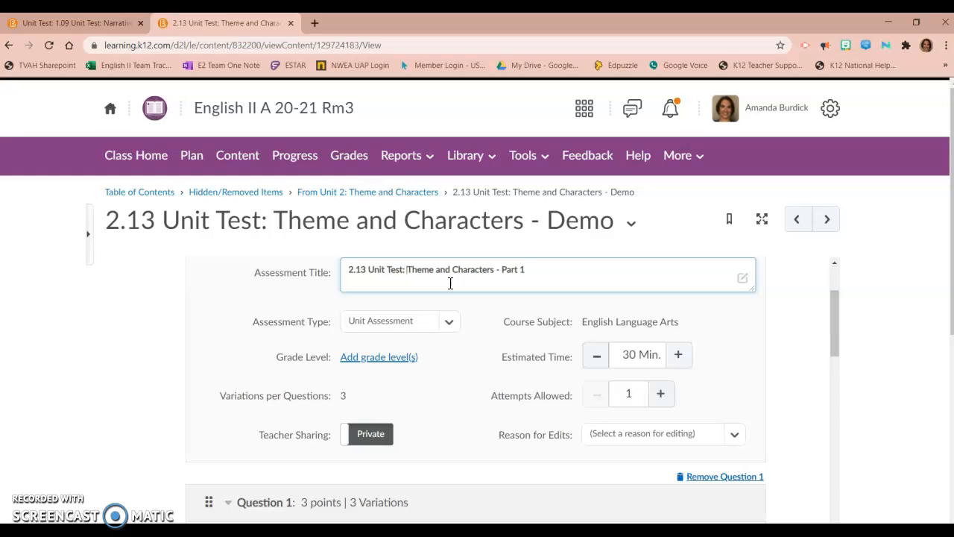
left_click_drag(501, 270, 527, 269)
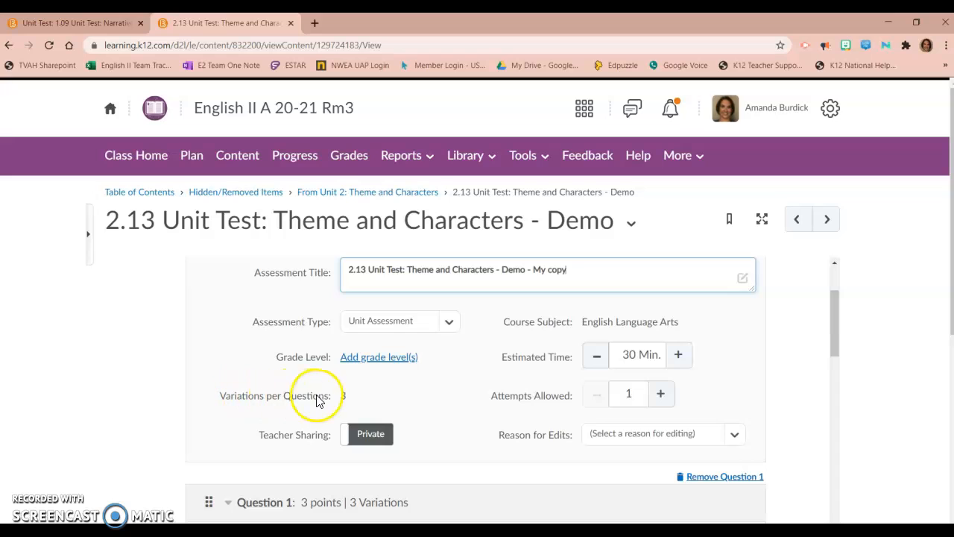
left_click(344, 396)
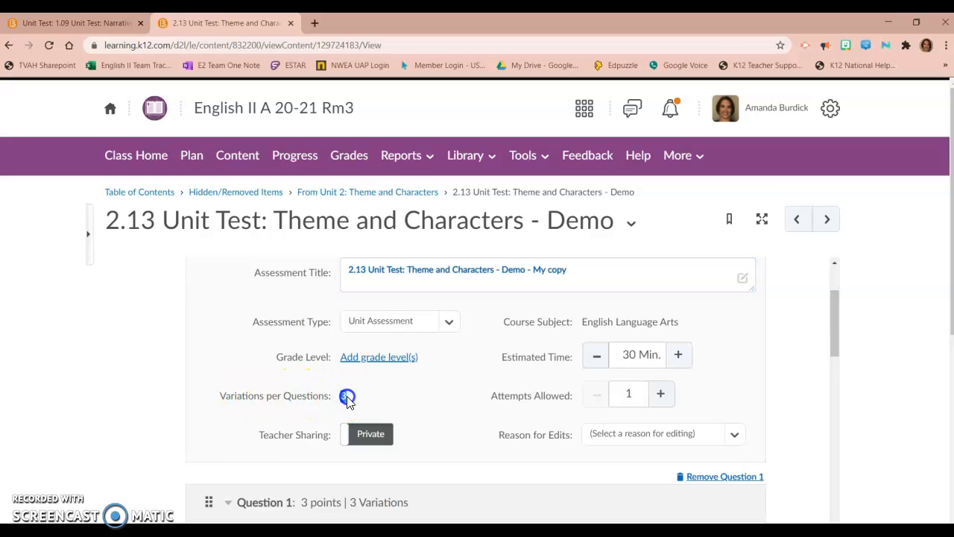
Set the estimated time to 60 minutes and add 10th Grade as the grade level
left_click(624, 355)
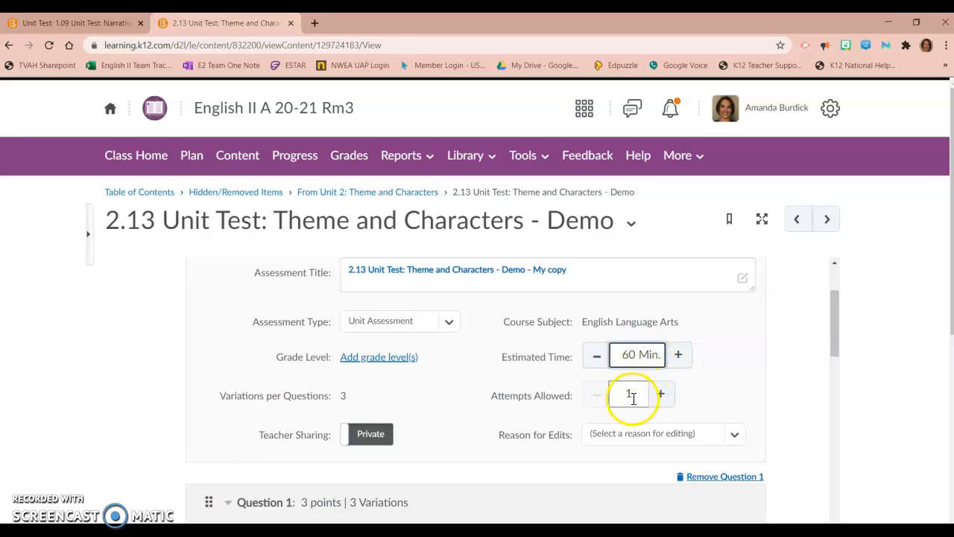
left_click(389, 358)
left_click(471, 433)
scroll(507, 261, "down", 3)
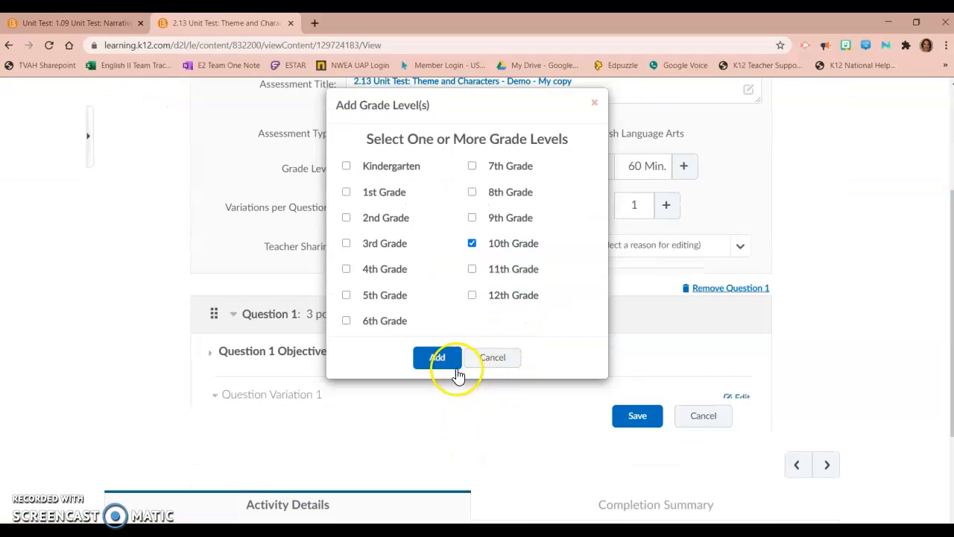
left_click(441, 360)
Choose Other changes as the reason for edits and save the copy with student access on
left_click(728, 257)
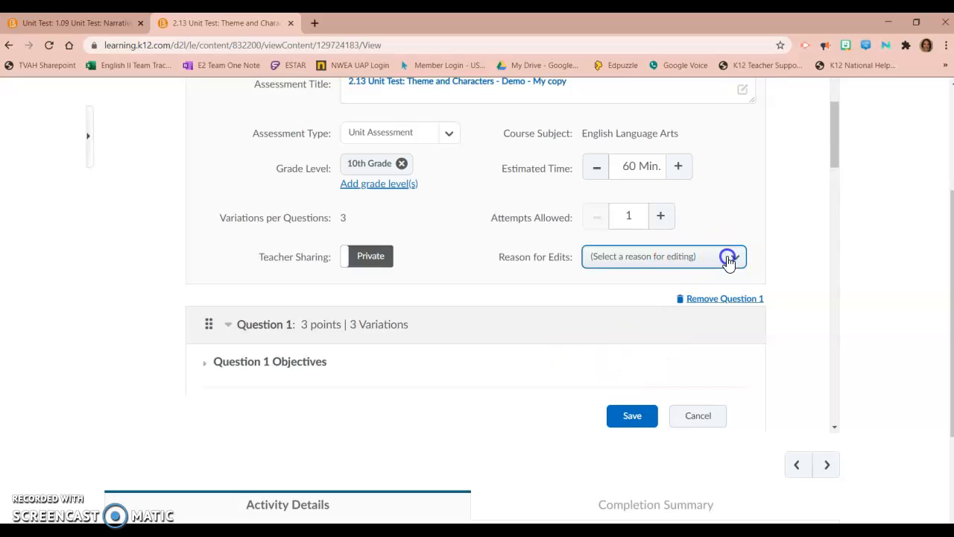
scroll(675, 362, "down", 1)
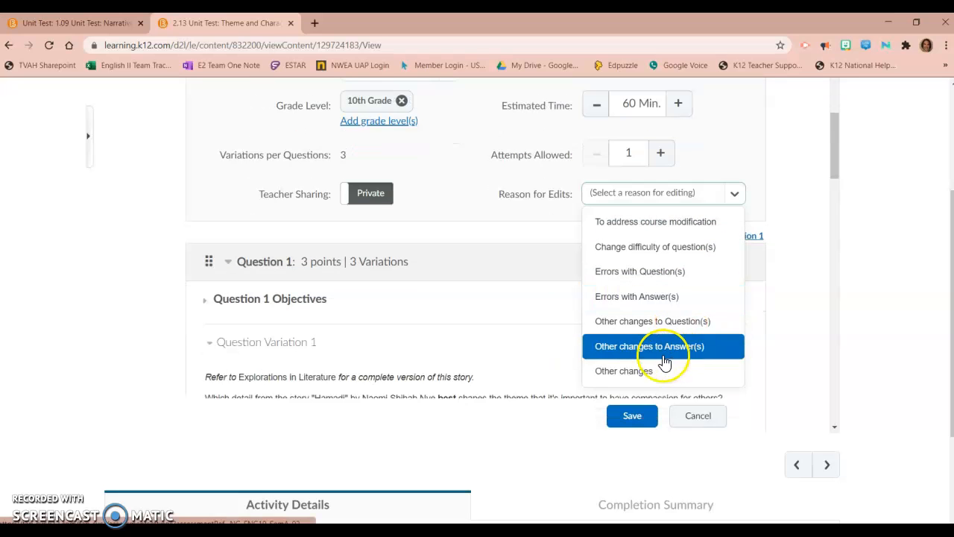
left_click(632, 376)
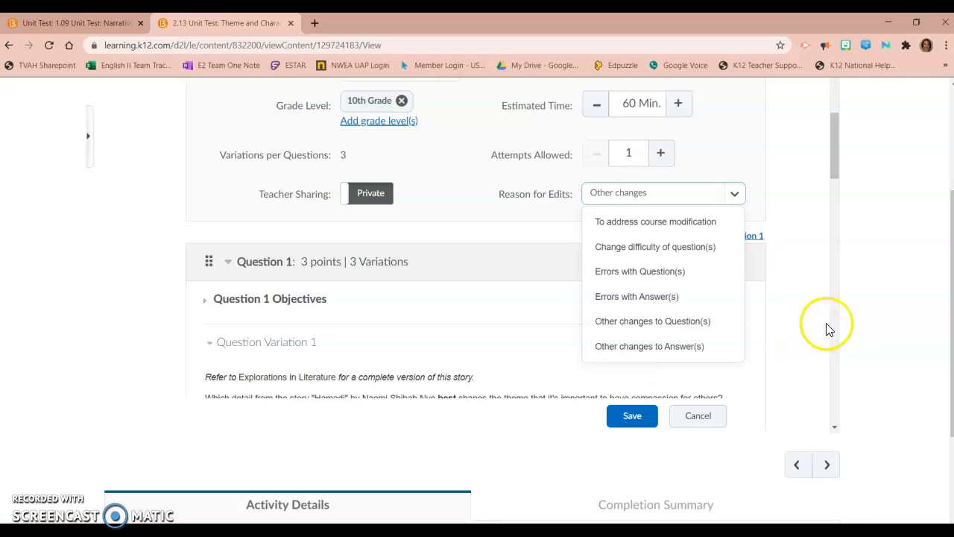
left_click(818, 330)
left_click(633, 417)
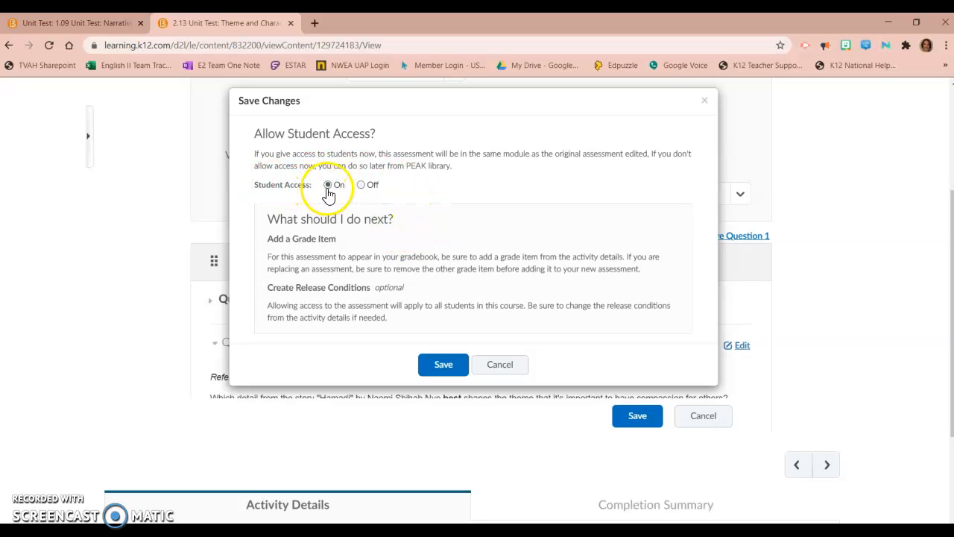
left_click(444, 365)
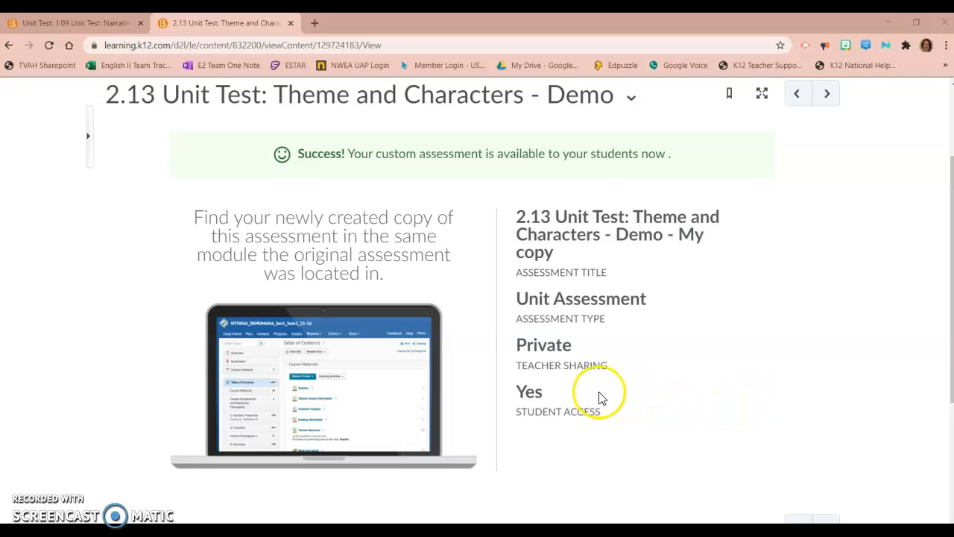
Return to the From Unit 2: Theme and Characters module and examine the delete options for the original Demo test without deleting it
scroll(600, 396, "up", 2)
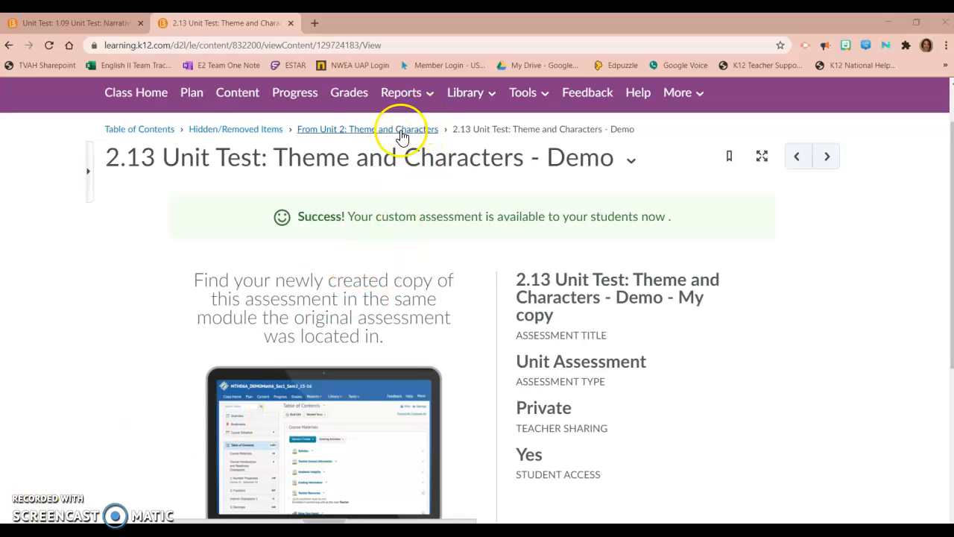
left_click(363, 132)
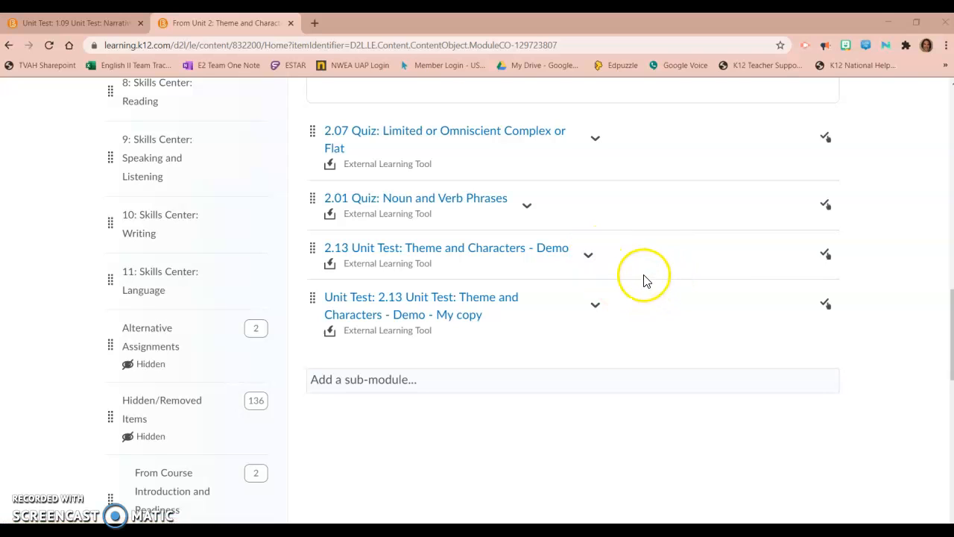
left_click(588, 257)
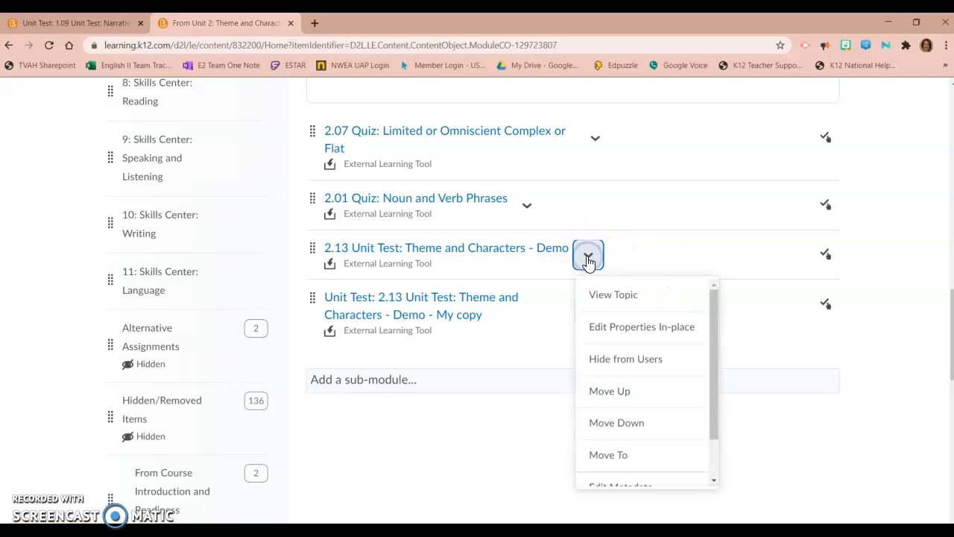
scroll(630, 358, "down", 2)
left_click(618, 469)
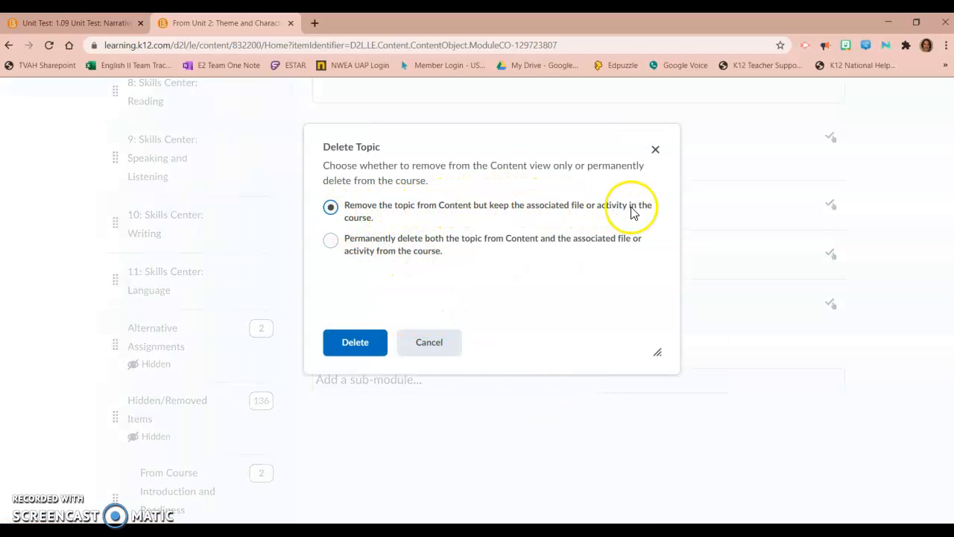
left_click(353, 349)
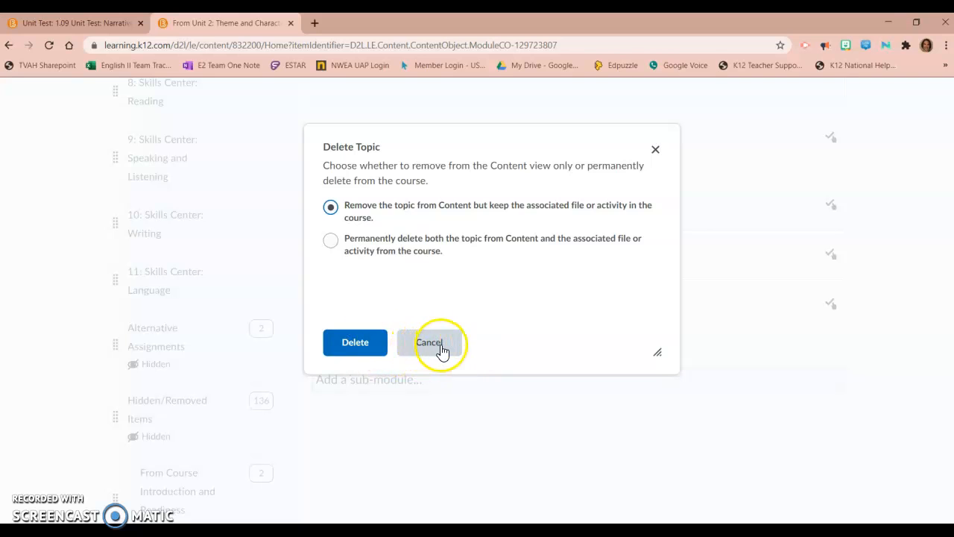
left_click(655, 150)
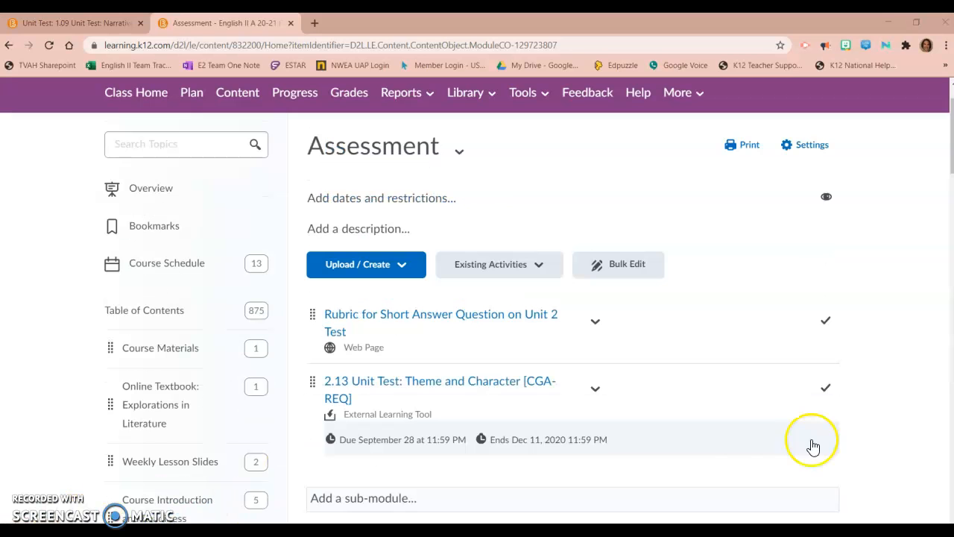
Open the 2.13 Unit Test: Theme and Character [CGA-REQ] from the Assessment module for editing and go to the end of its questions
left_click(498, 387)
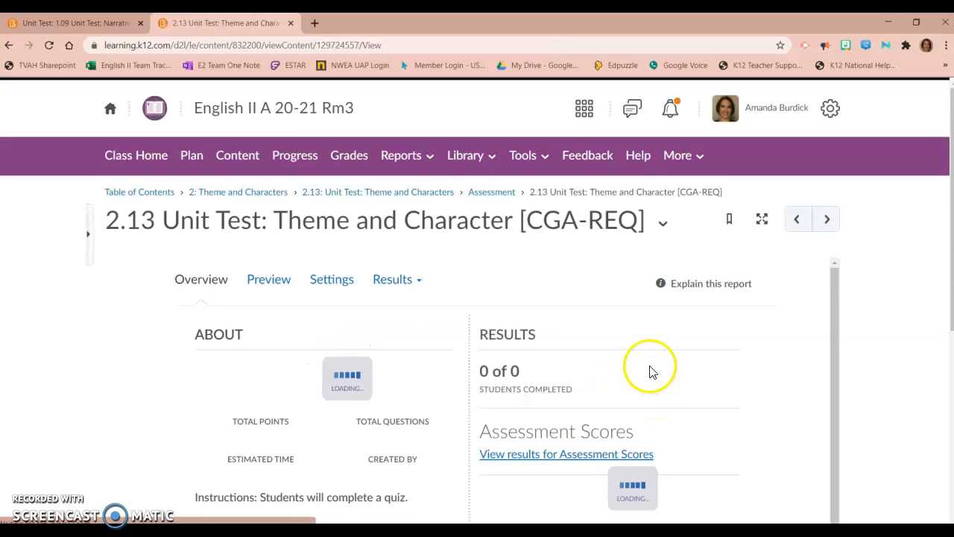
left_click(282, 283)
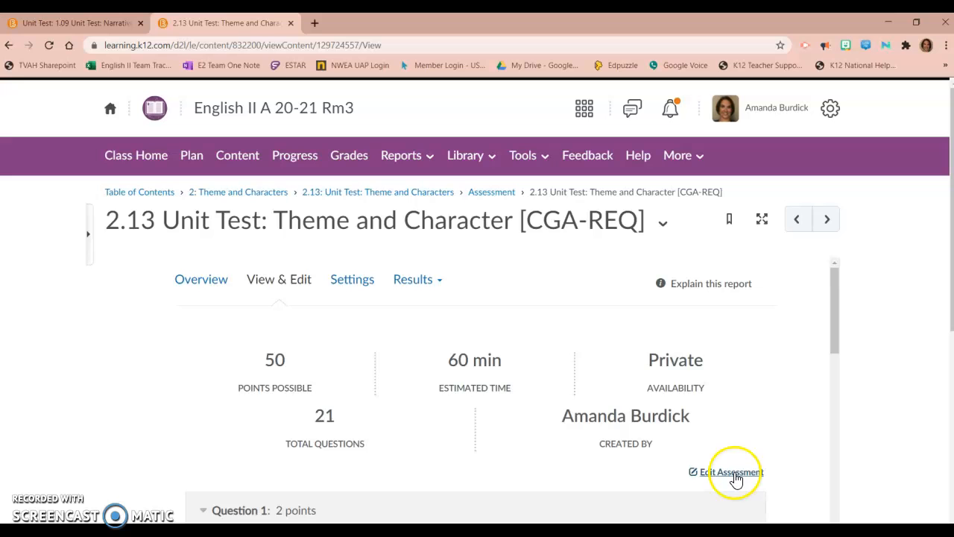
left_click(732, 473)
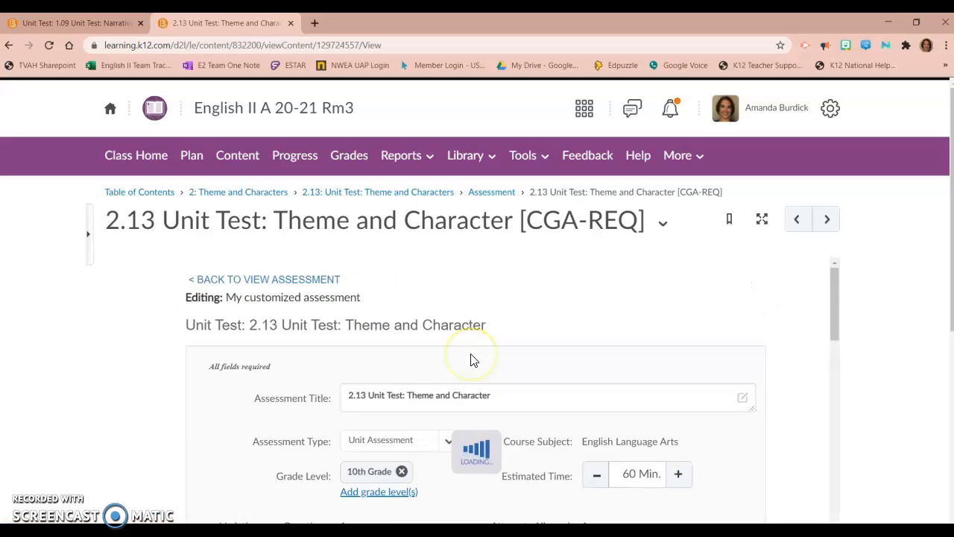
scroll(470, 360, "down", 10)
scroll(544, 384, "down", 15)
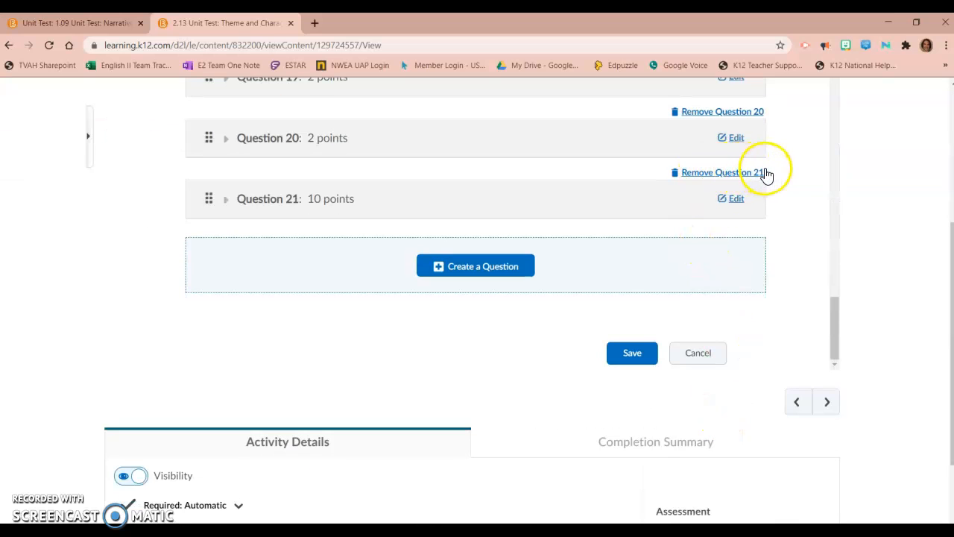
Leave the question editor for the Assessment module and examine the date settings and options of the 2.13 Unit Test
left_click(631, 352)
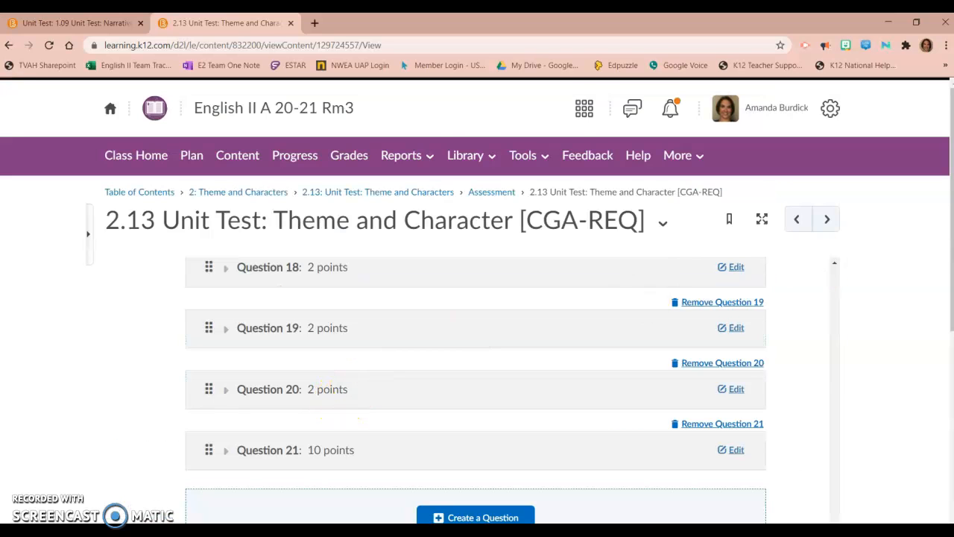
left_click(503, 194)
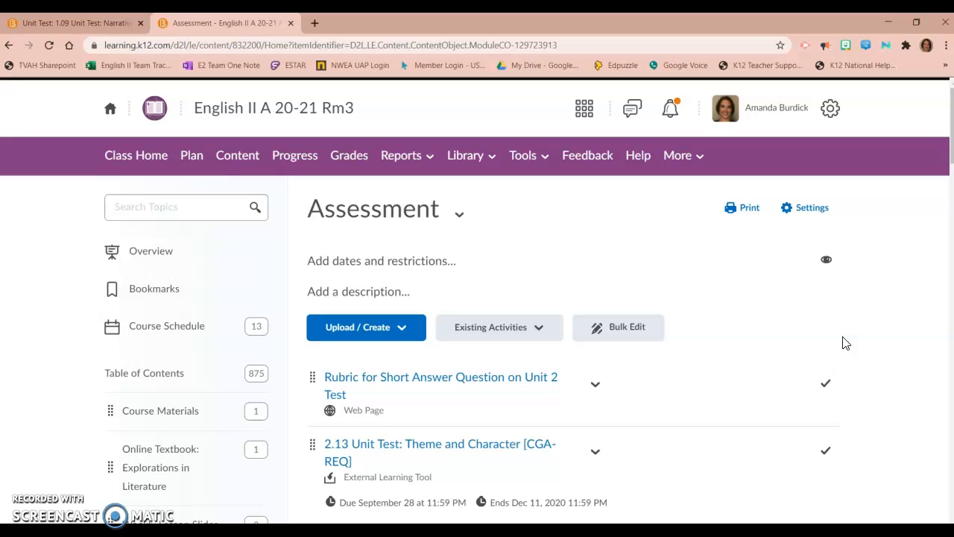
scroll(598, 437, "down", 2)
left_click(564, 380)
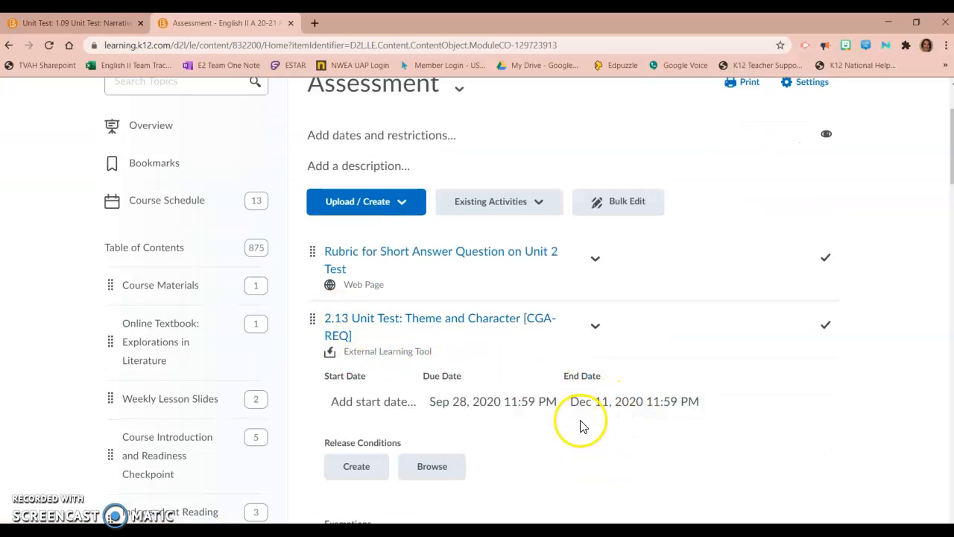
left_click(600, 328)
Open the 2.13 Unit Test: Theme and Character [CGA-REQ] and examine the grade item choices in its assessment details, keeping the current association
left_click(457, 319)
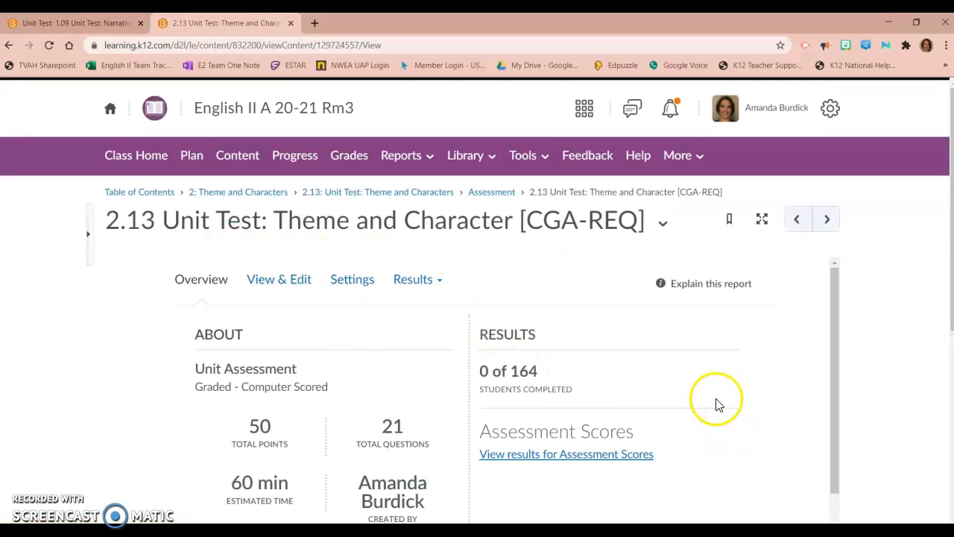
scroll(717, 410, "down", 6)
scroll(771, 458, "down", 1)
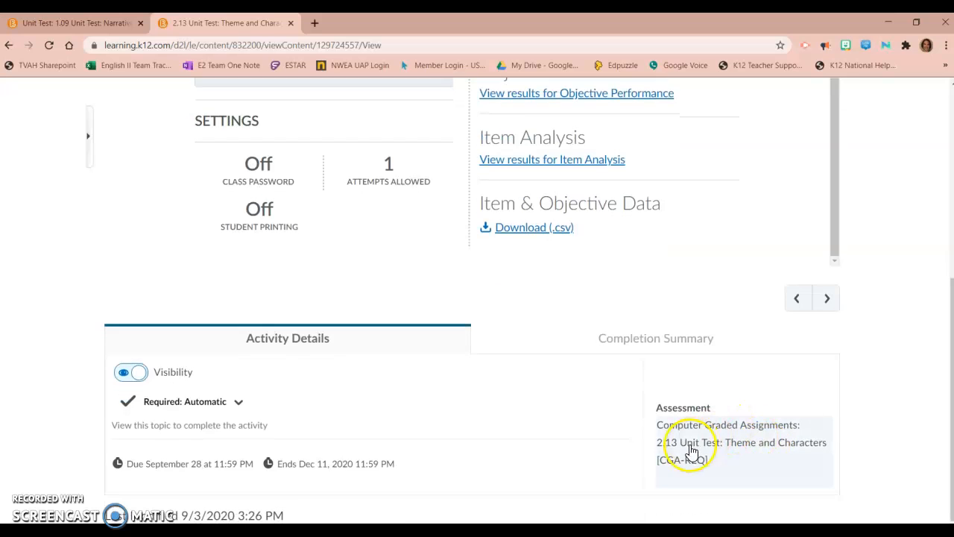
left_click(689, 451)
left_click(750, 435)
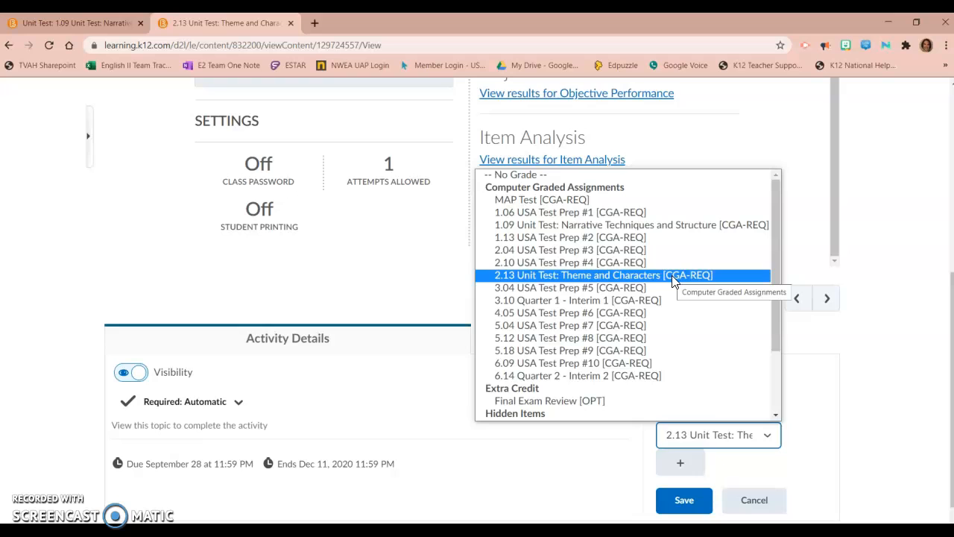
left_click(866, 322)
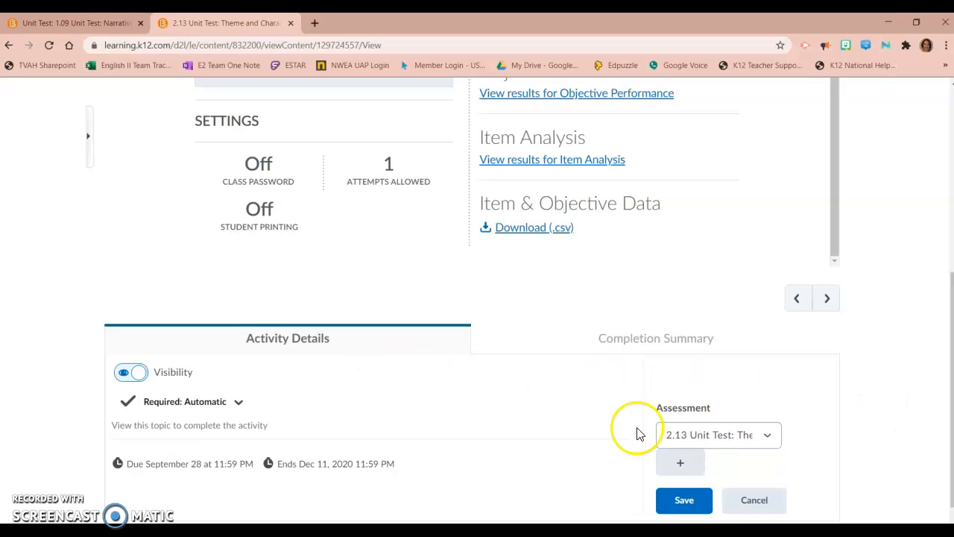
scroll(447, 380, "down", 1)
scroll(406, 365, "up", 4)
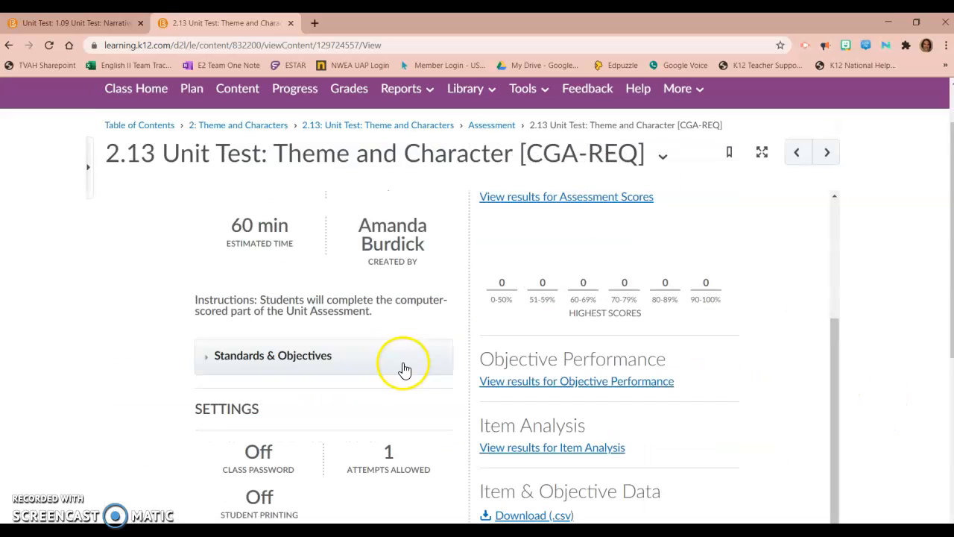
scroll(415, 219, "down", 4)
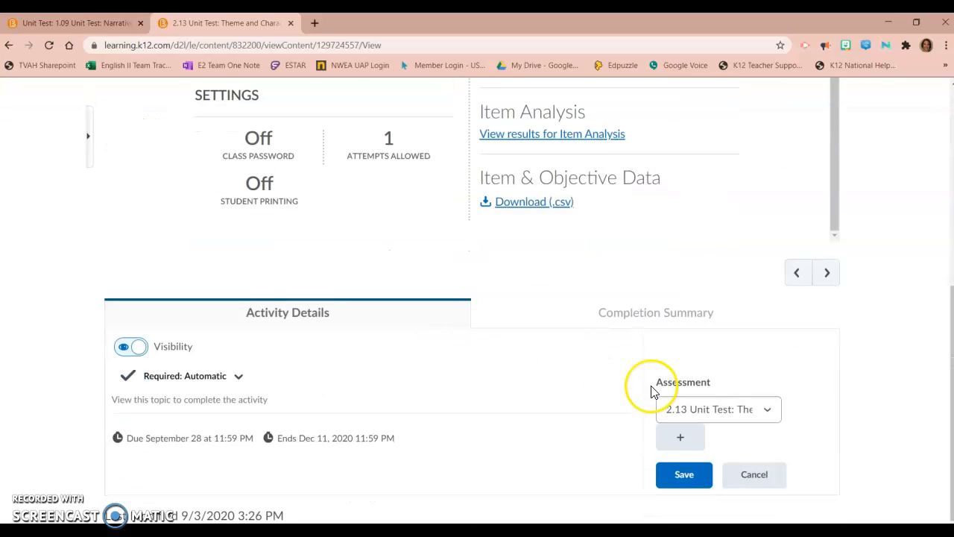
left_click(720, 410)
scroll(649, 345, "down", 1)
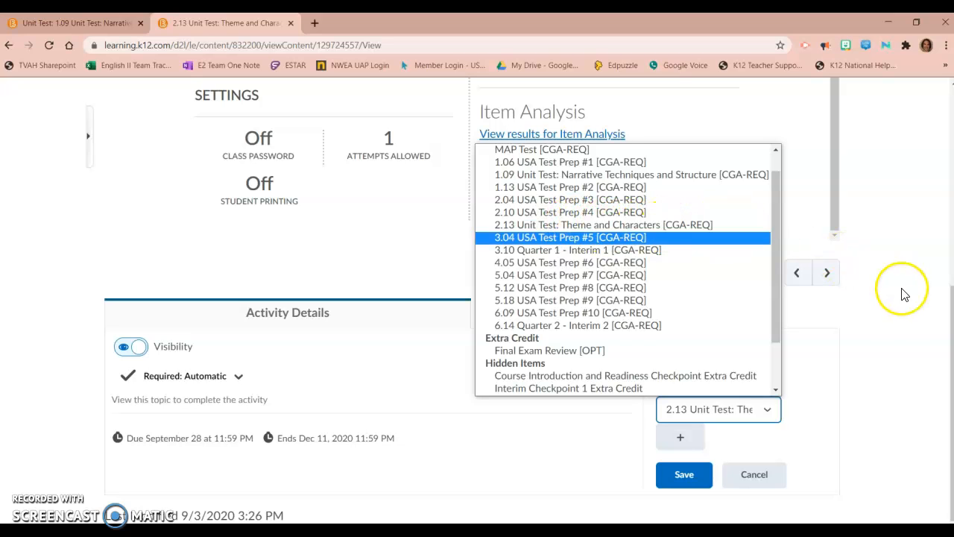
left_click(878, 326)
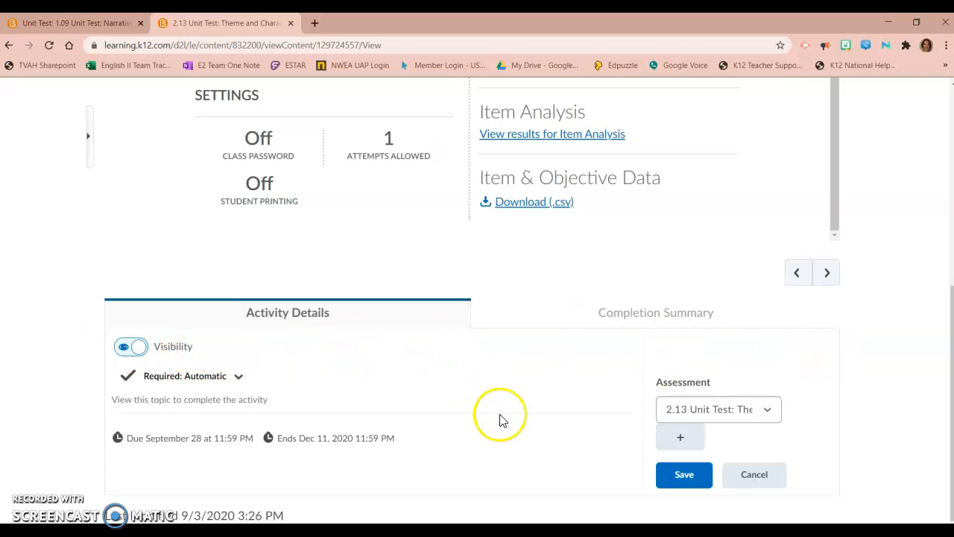
Check the total points and total questions in the 2.13 Unit Test's overview
scroll(472, 430, "up", 2)
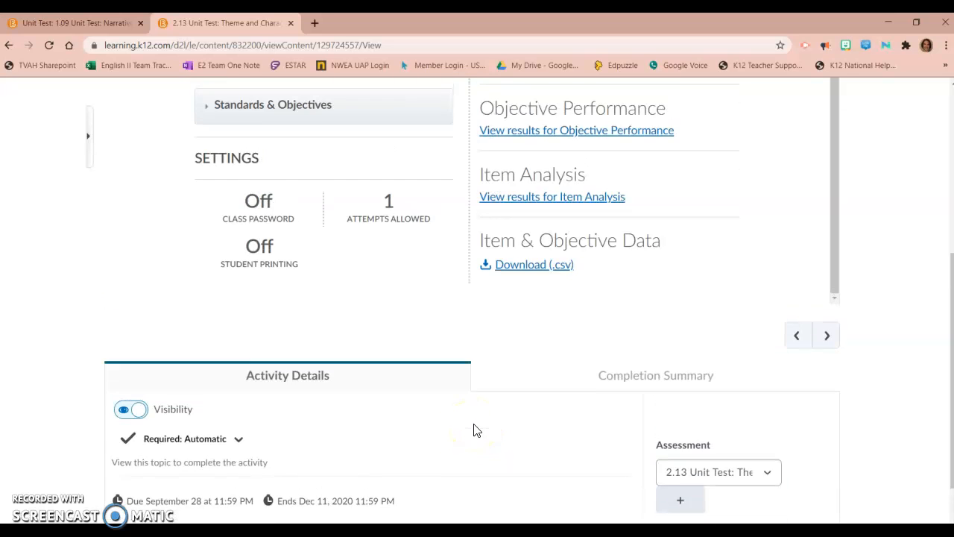
scroll(589, 372, "up", 1)
scroll(626, 395, "up", 3)
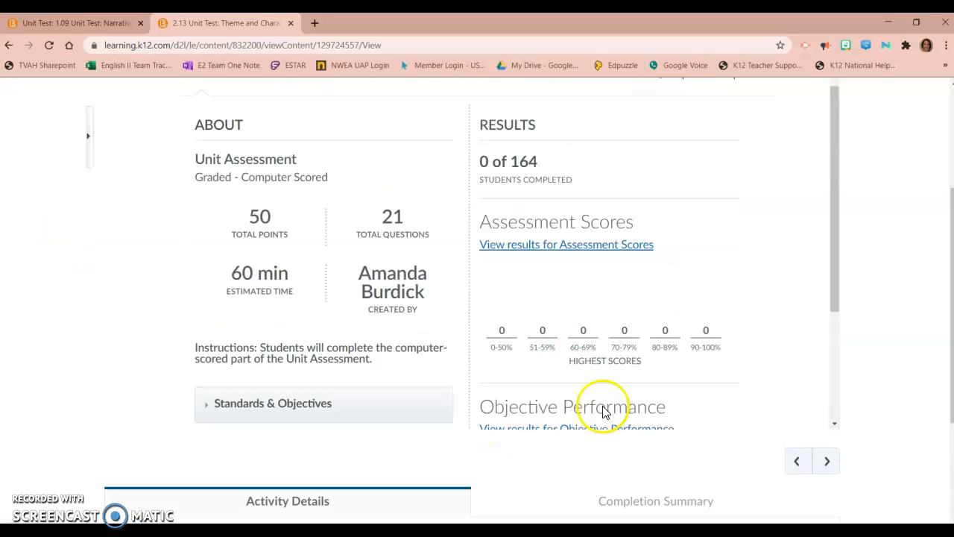
left_click(249, 234)
left_click(252, 231)
left_click(395, 232)
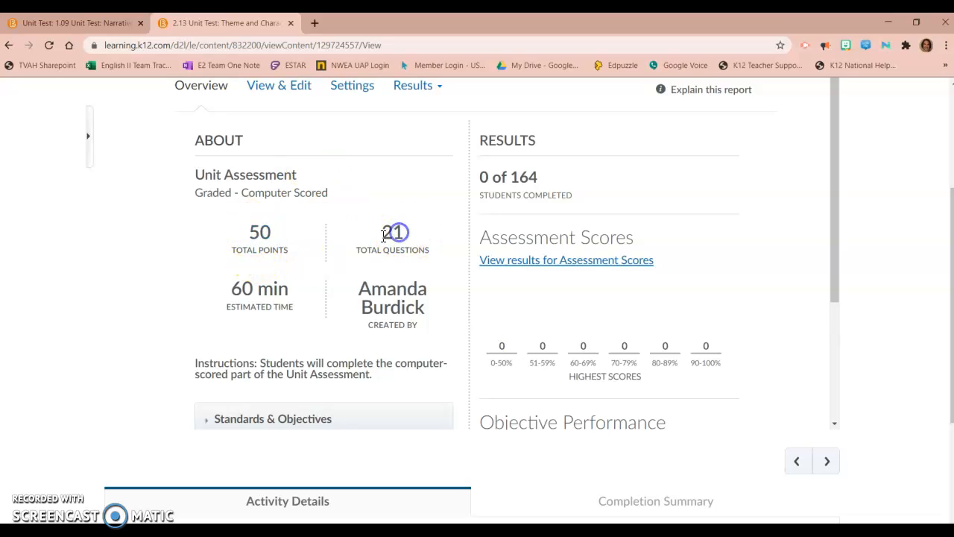
scroll(785, 332, "up", 1)
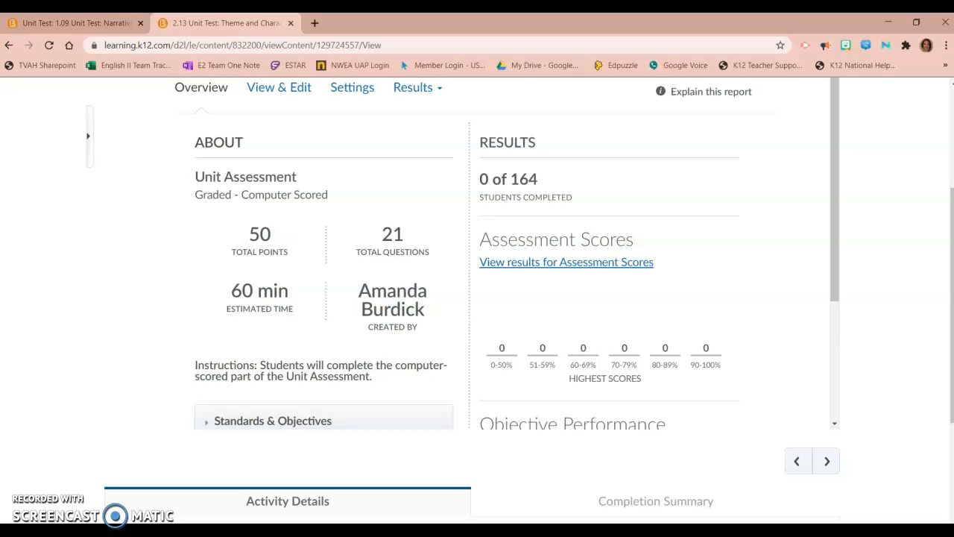
Go to the course's grade management list and open the 2.13 Unit Test: Theme and Characters [CGA-REQ] grade item for editing
left_click(136, 208)
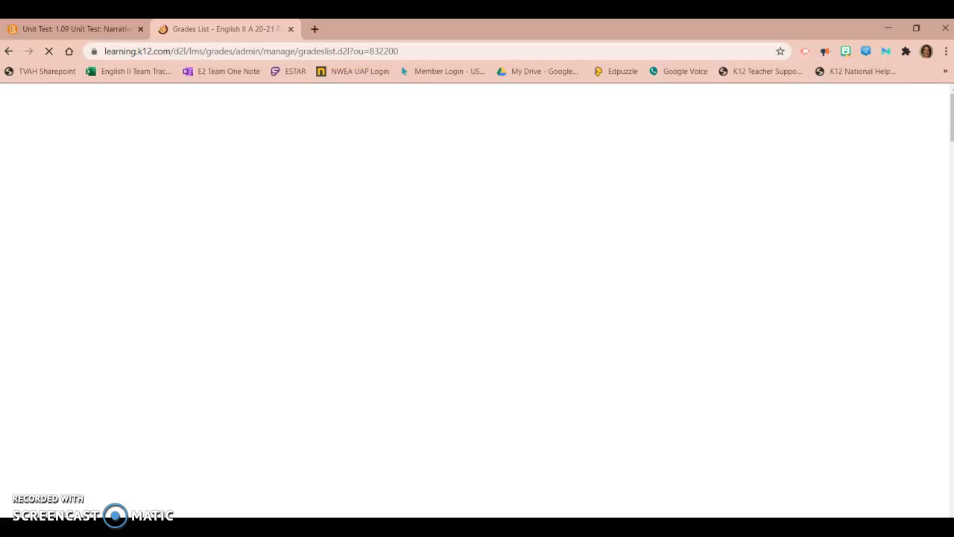
scroll(341, 376, "down", 4)
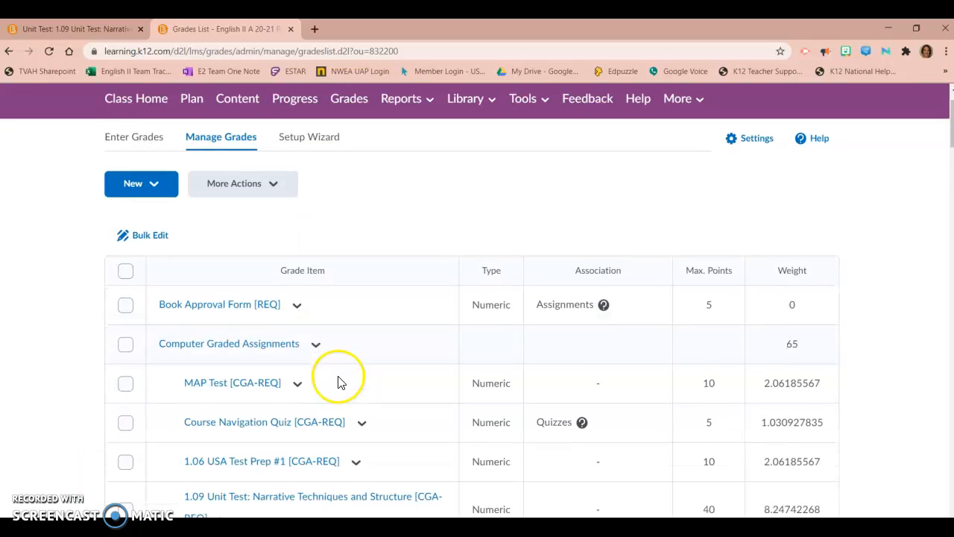
scroll(320, 391, "down", 1)
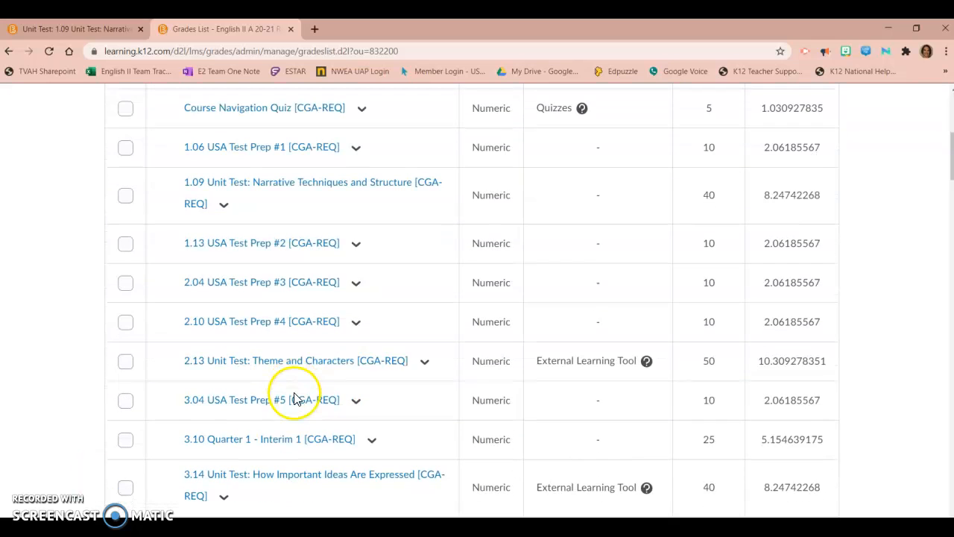
left_click(424, 363)
left_click(457, 188)
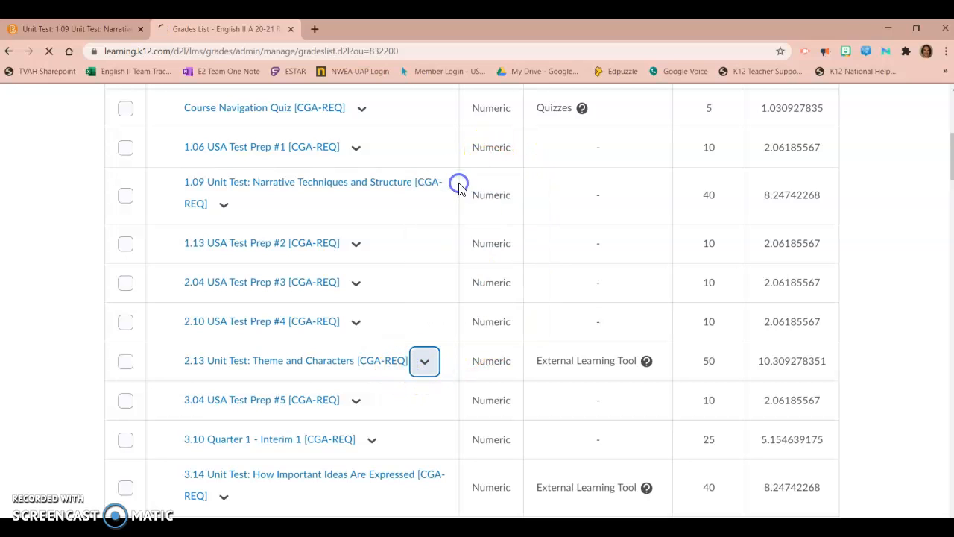
Set the 2.13 Unit Test grade item's maximum points to 40, then save and close it, accepting the confirmation
scroll(177, 377, "down", 5)
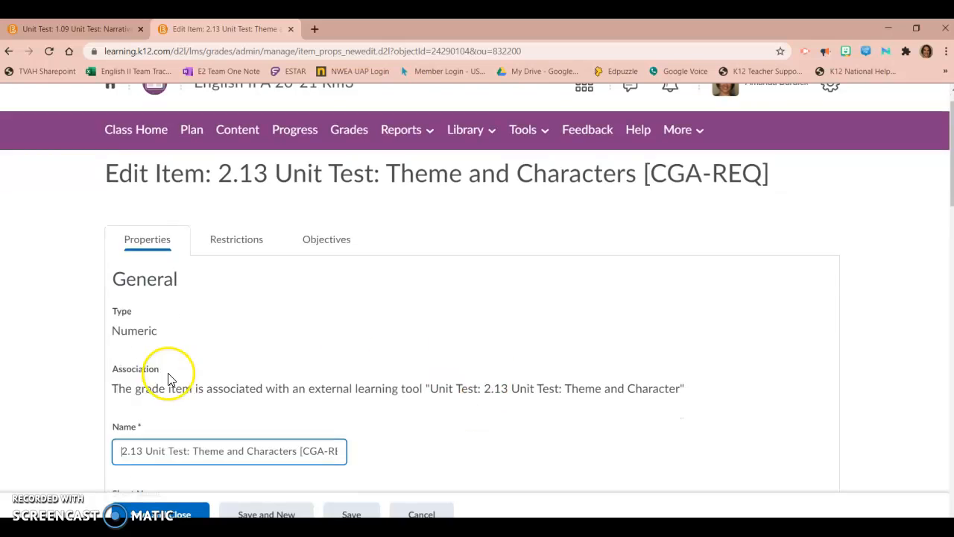
scroll(168, 377, "down", 6)
left_click(145, 203)
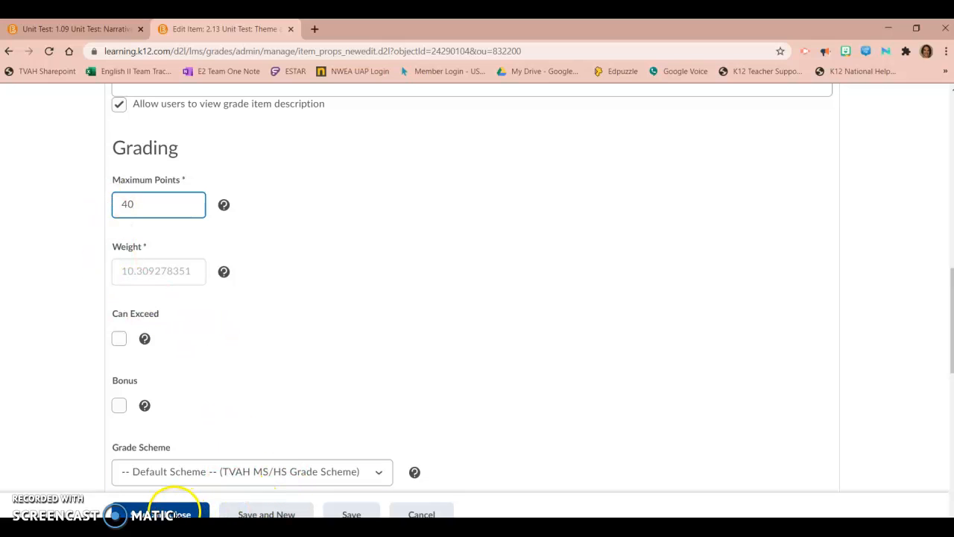
left_click(161, 513)
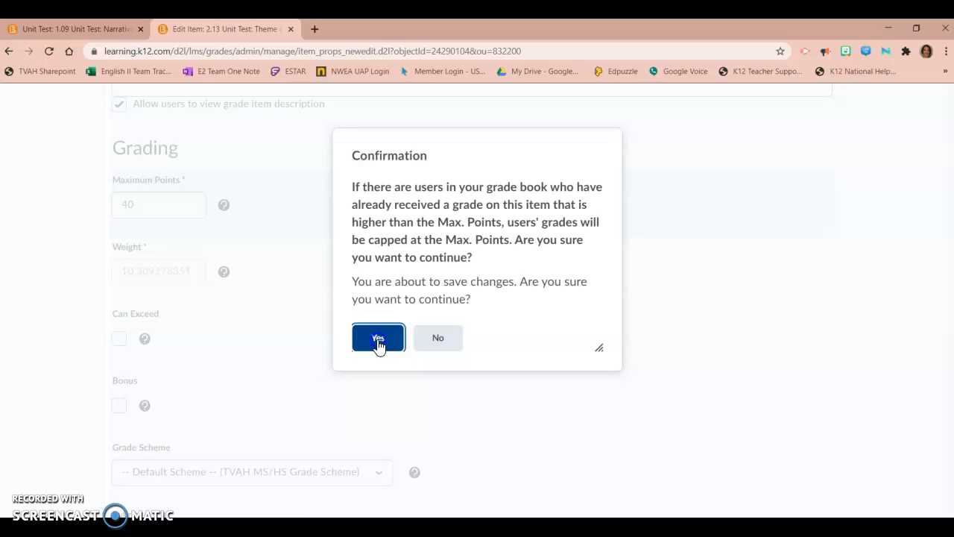
left_click(378, 339)
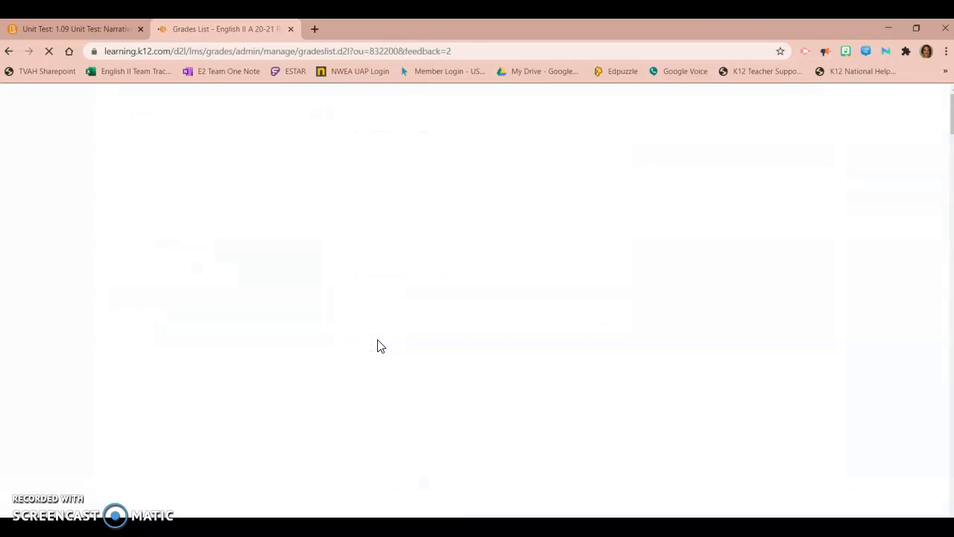
Edit the 6.12 Unit Test: Night [CGA-REQ] grade item, set its maximum points to 40, and save and close it
scroll(323, 407, "down", 3)
scroll(323, 406, "down", 12)
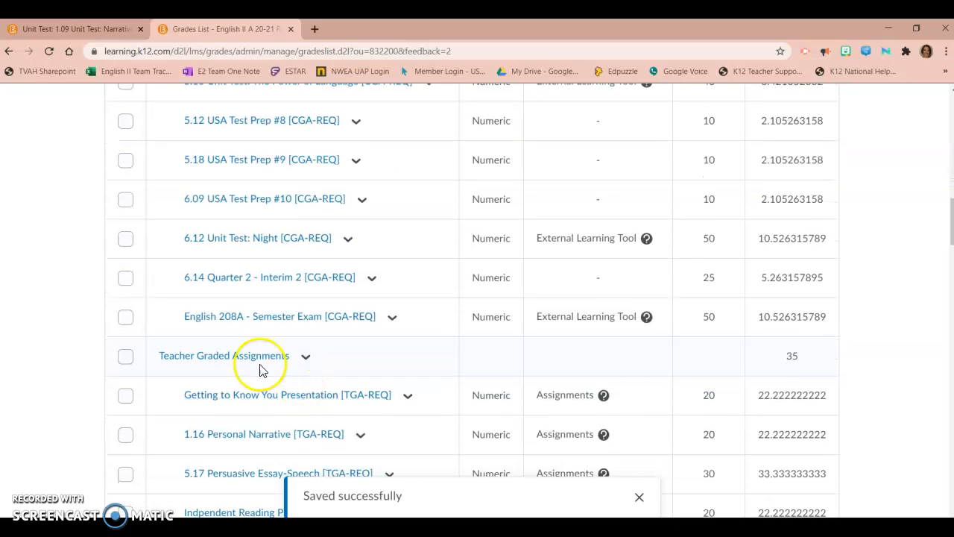
left_click(347, 238)
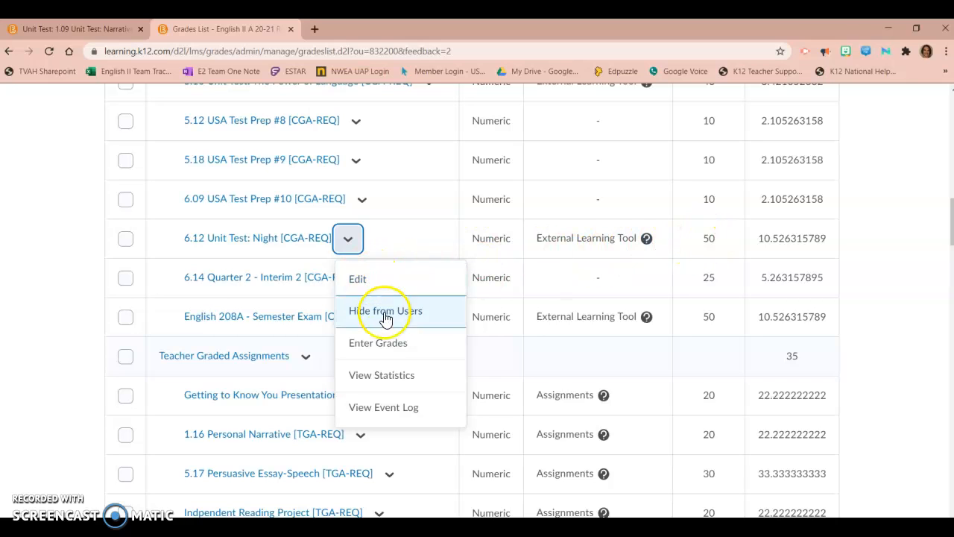
left_click(368, 279)
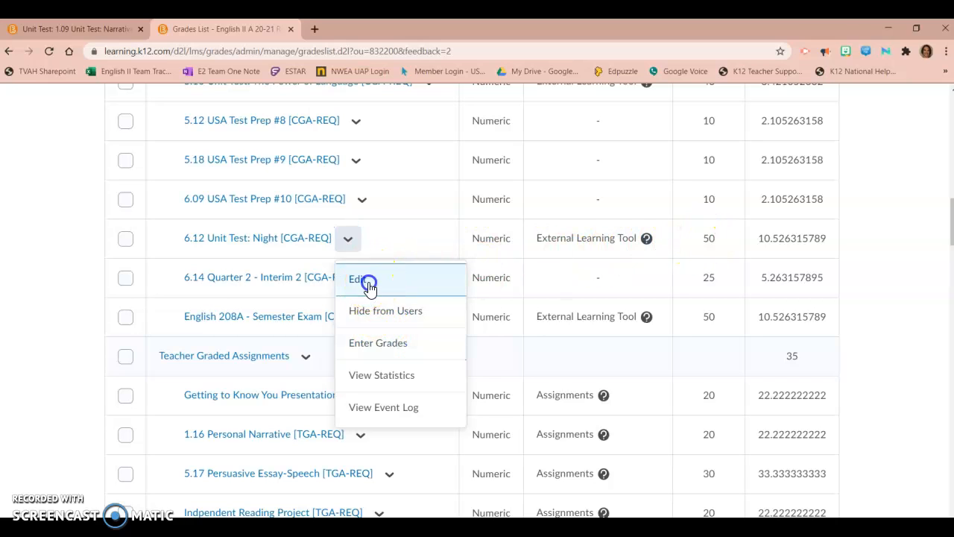
scroll(159, 391, "down", 6)
scroll(164, 393, "down", 2)
left_click(125, 266)
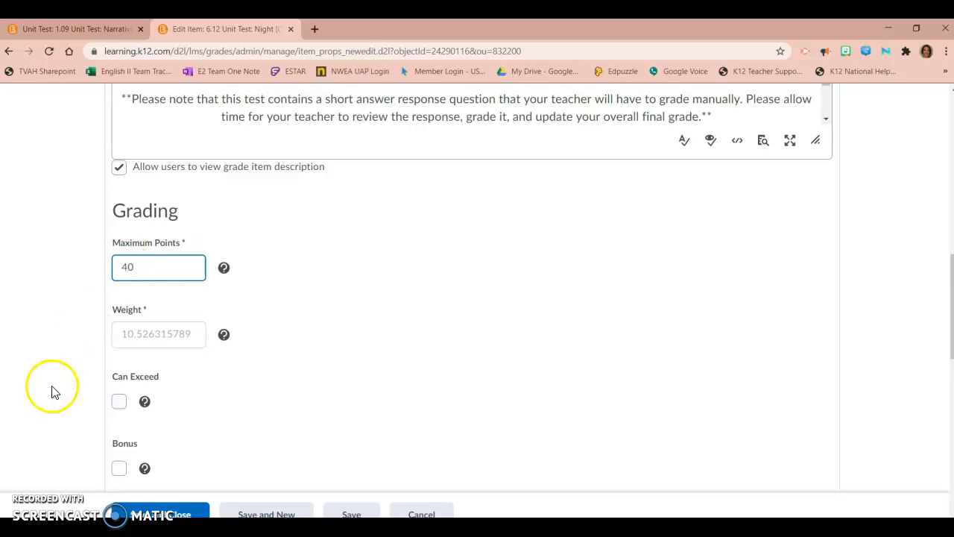
left_click(142, 513)
left_click(377, 340)
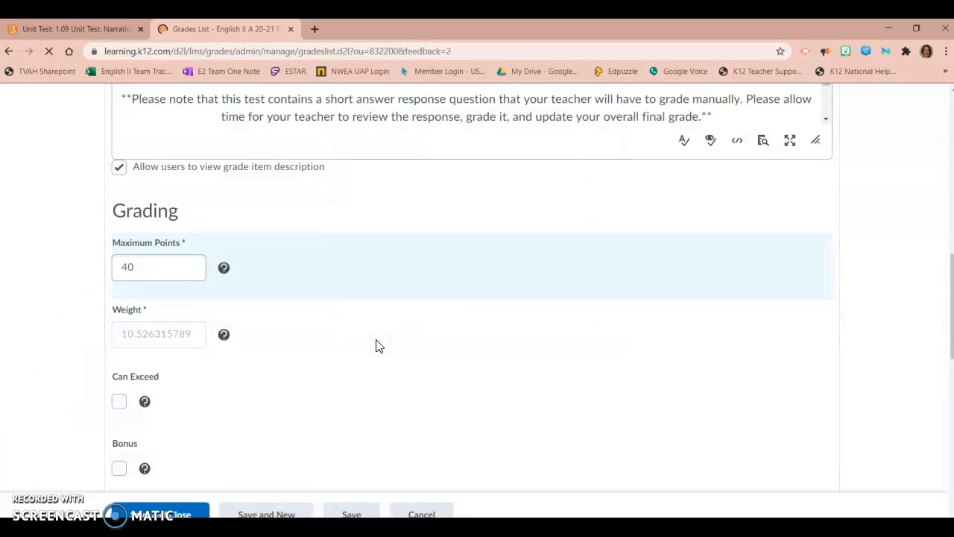